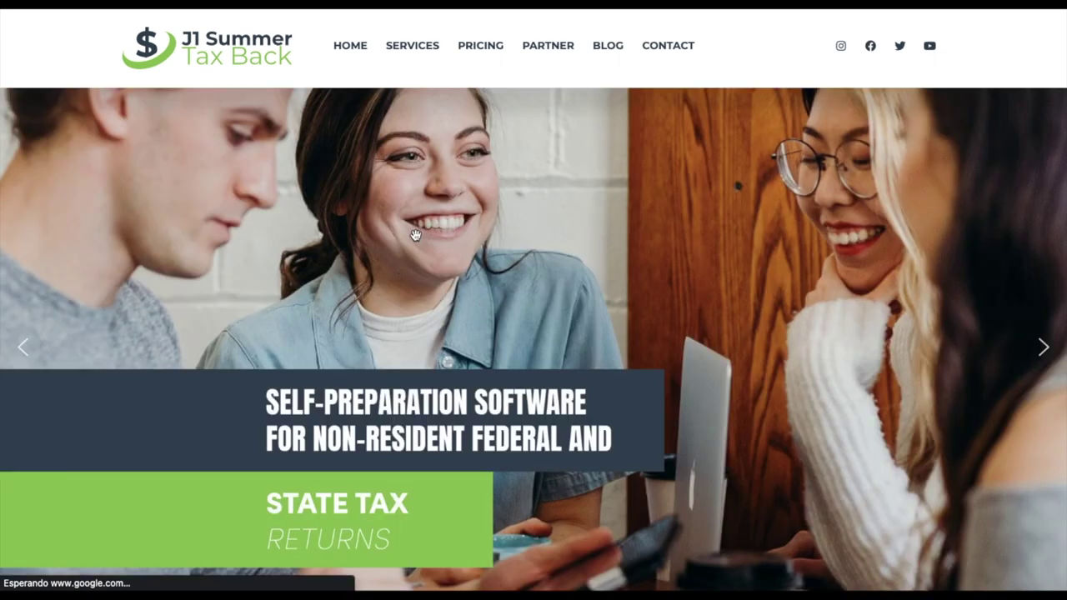
- Go to the Services page from the J1 Summer Tax Back home page's top navigation
click(416, 52)
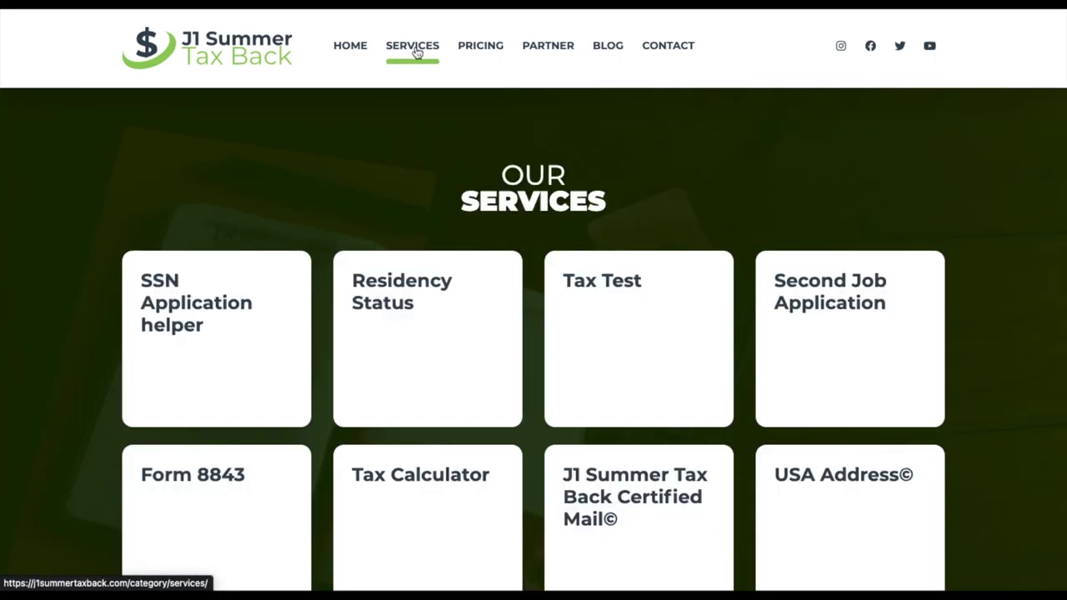
- Go to the second page of the services list
scroll(379, 226, down, 2)
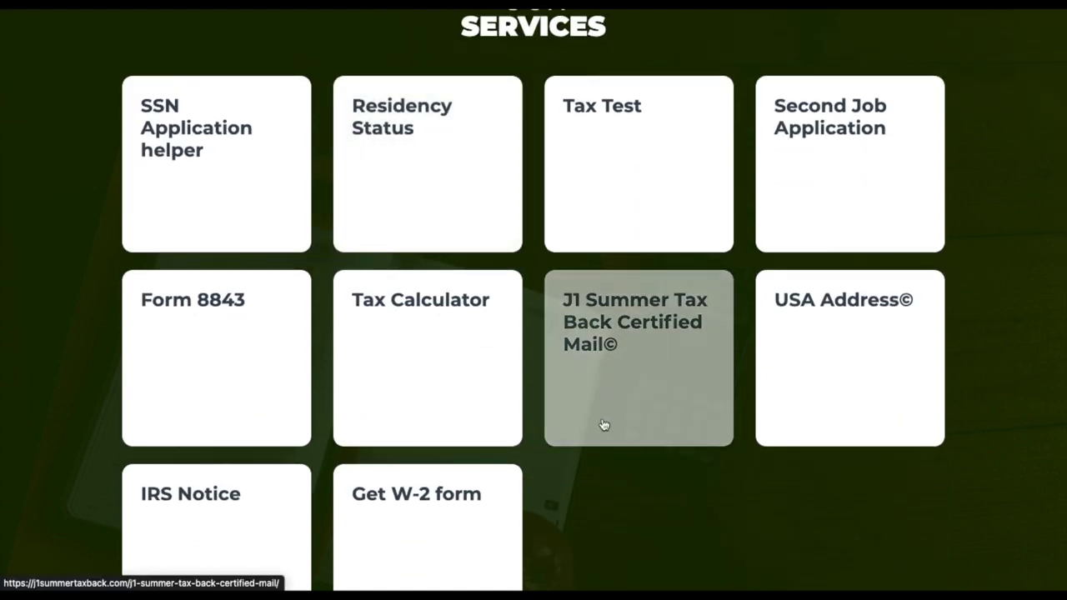
scroll(642, 492, down, 1)
scroll(637, 484, down, 1)
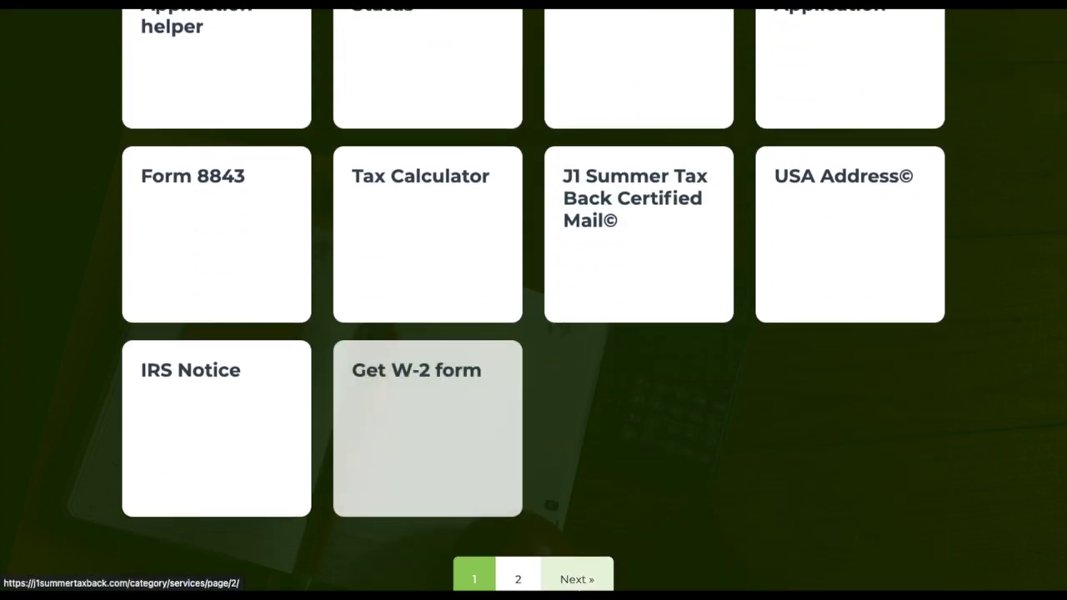
click(518, 580)
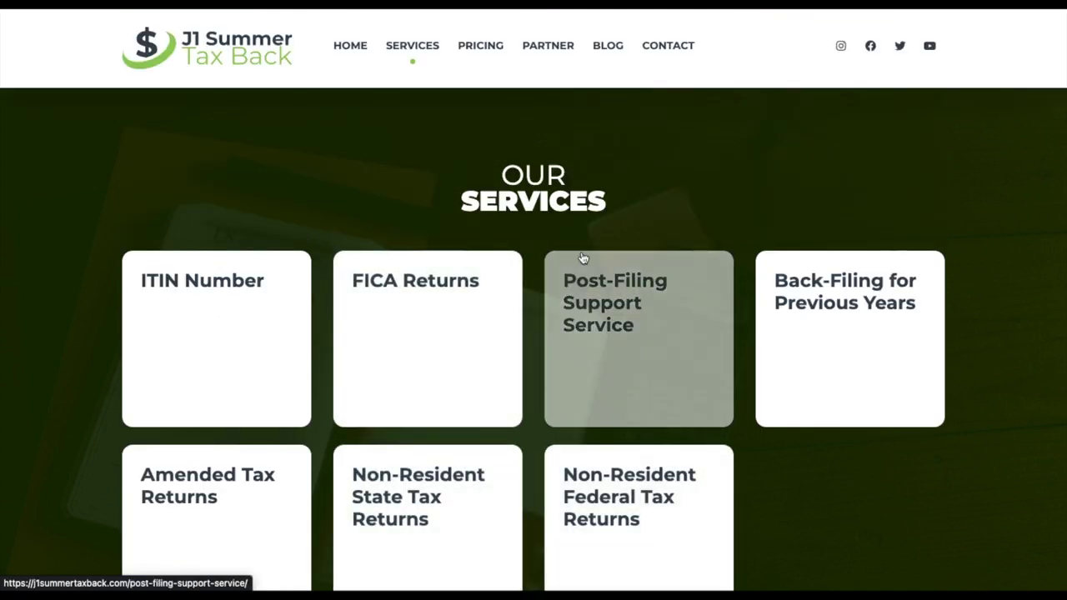
- Open the Amended Tax Returns card and scroll to the 'To amend your tax return' prompt
scroll(527, 196, down, 1)
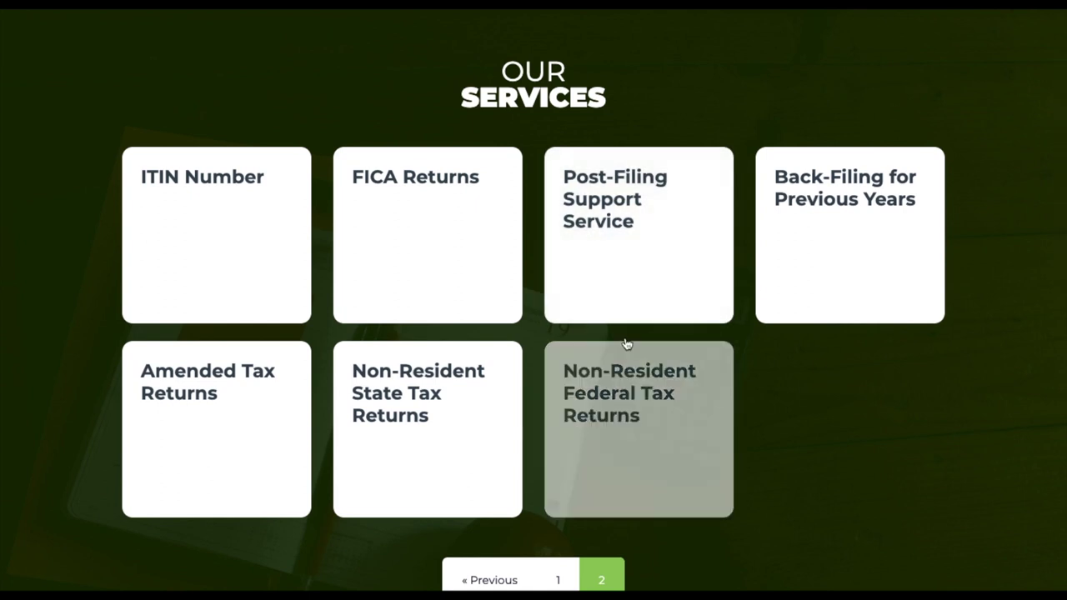
click(236, 414)
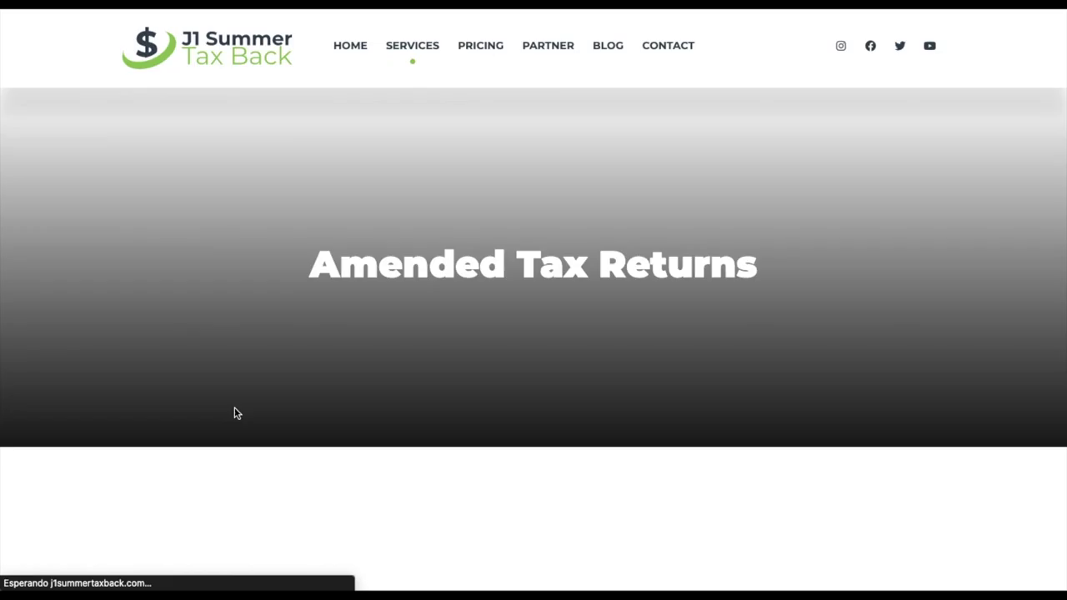
scroll(236, 413, down, 2)
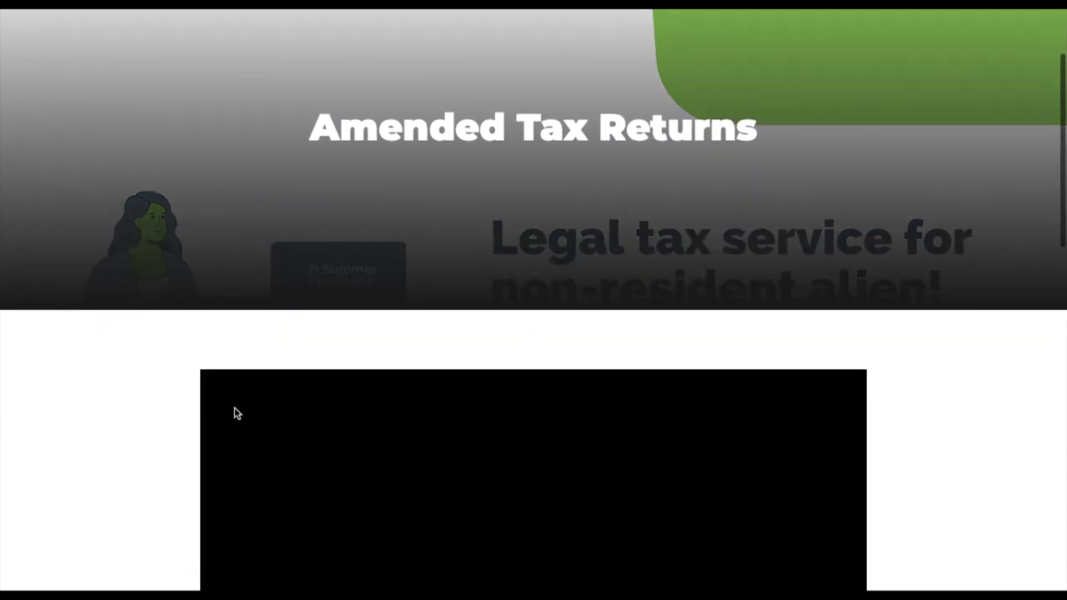
scroll(236, 413, down, 4)
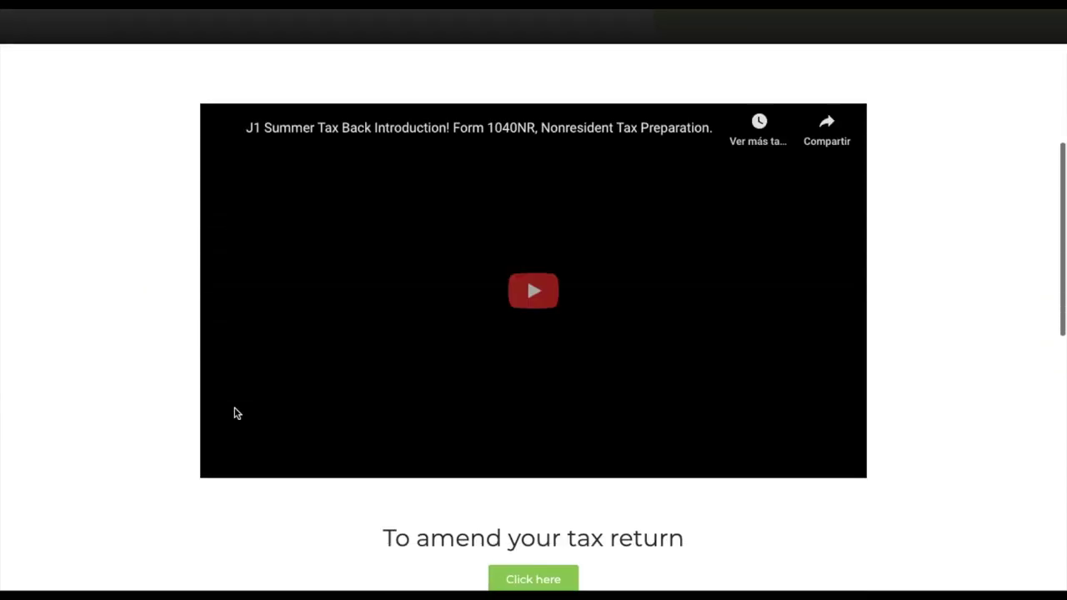
scroll(236, 413, down, 3)
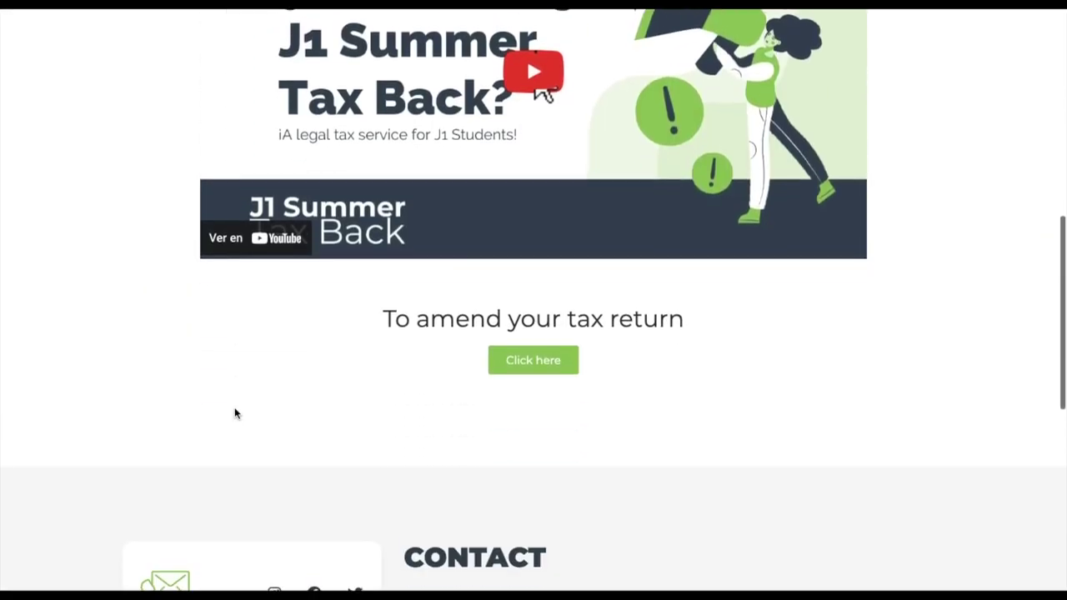
- Request 'Amend my U.S. Taxes' for tax year 2020 and the Summer Counselor program
click(536, 356)
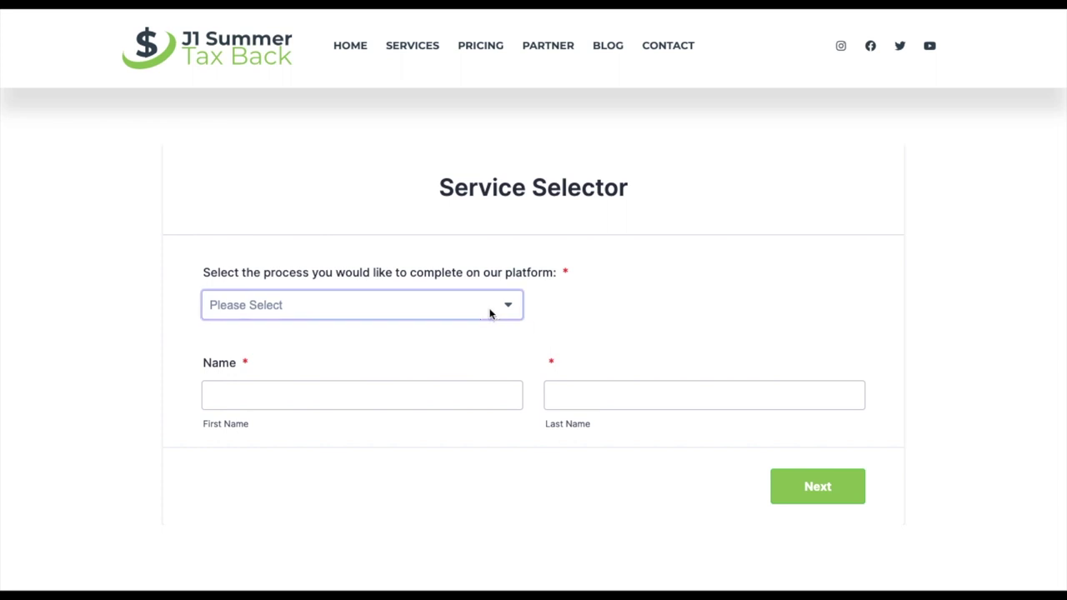
click(491, 310)
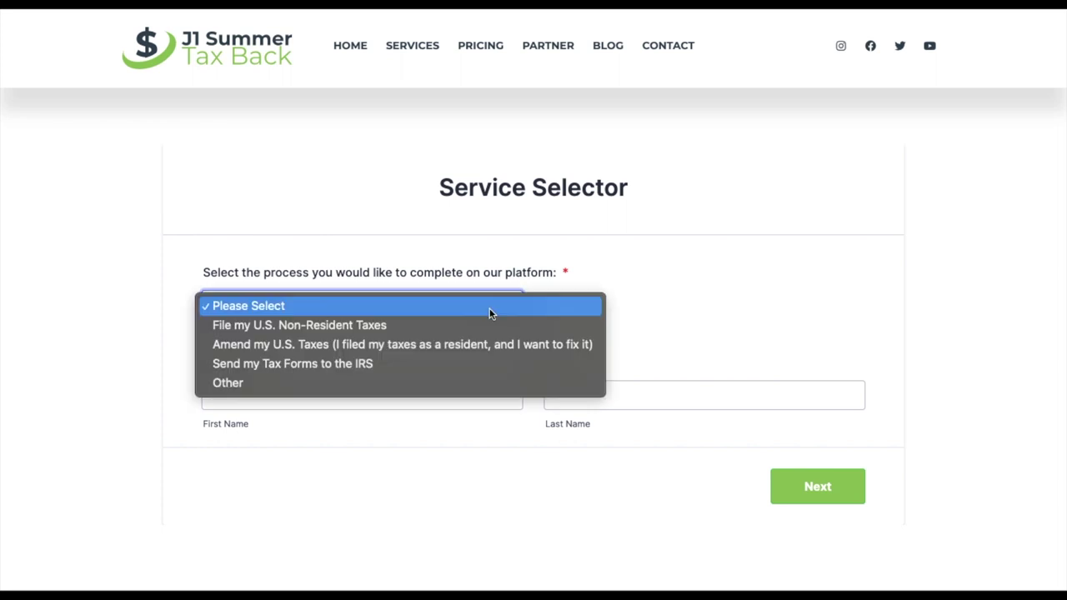
click(466, 346)
click(388, 396)
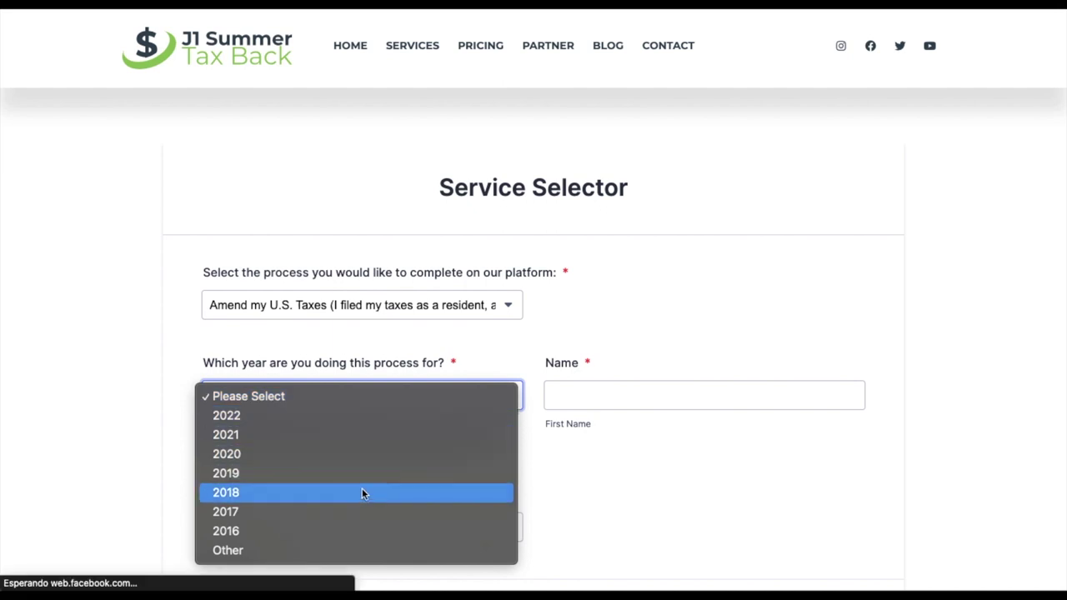
click(357, 459)
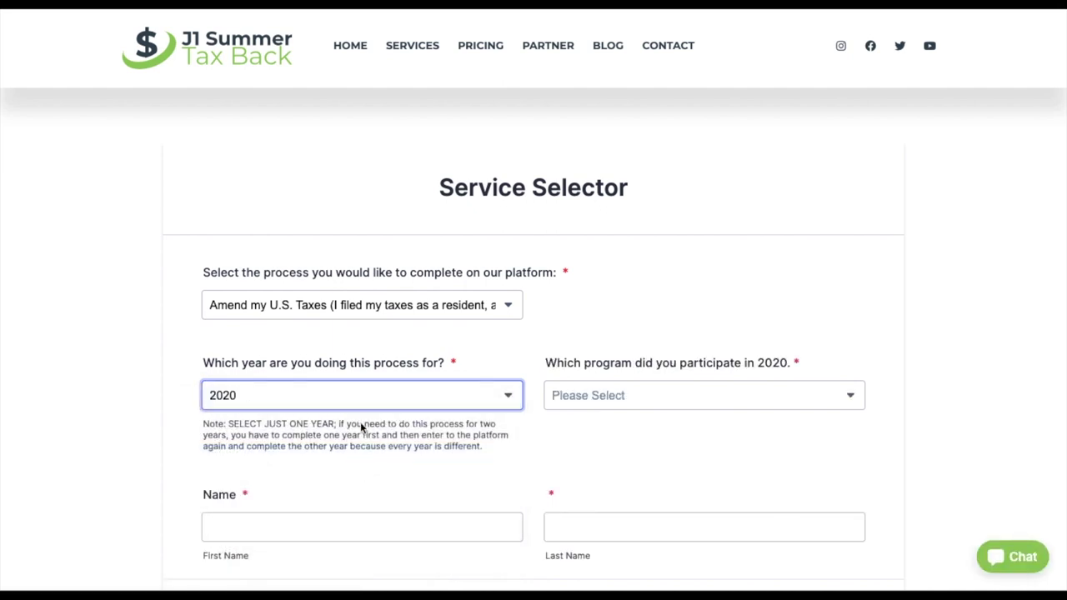
click(354, 397)
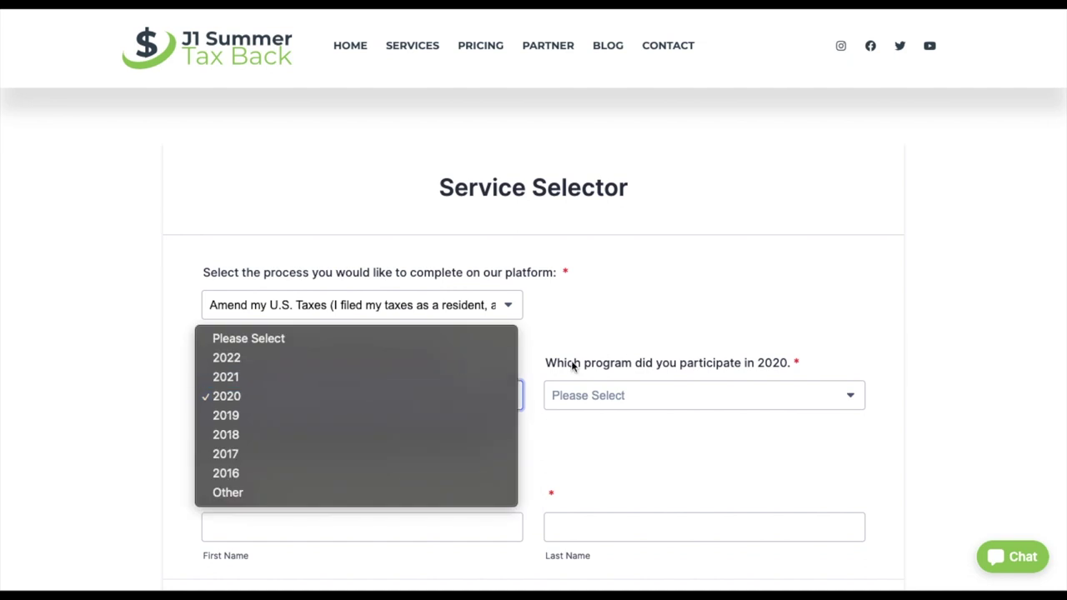
click(617, 395)
click(611, 398)
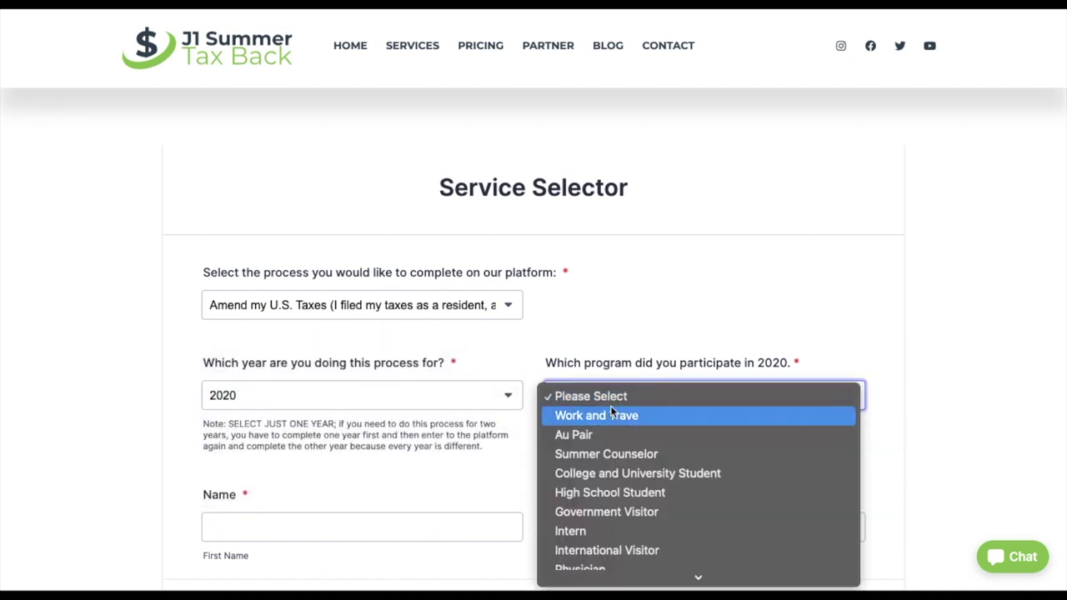
key(Escape)
- Enter the applicant's first and last name and continue with Next
scroll(432, 469, down, 1)
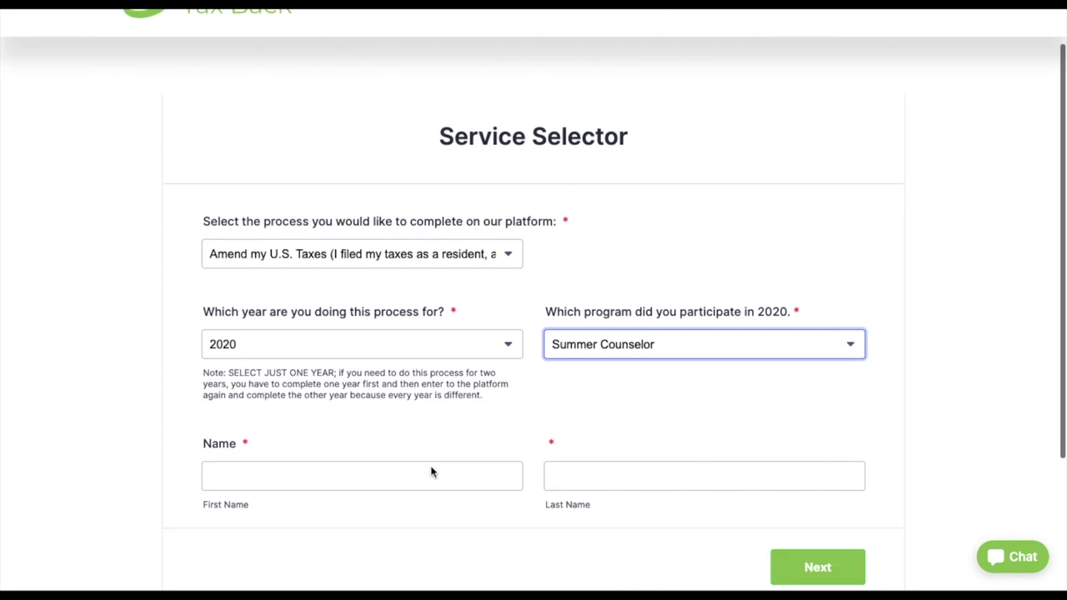
click(391, 447)
text(Jan)
key(Tab)
text(Doe)
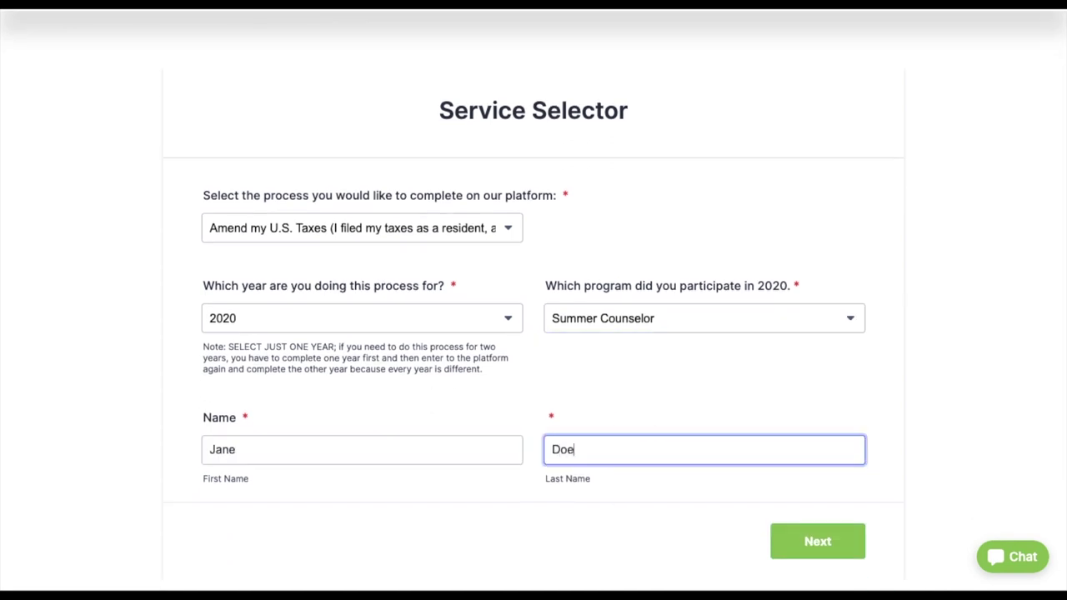
click(803, 541)
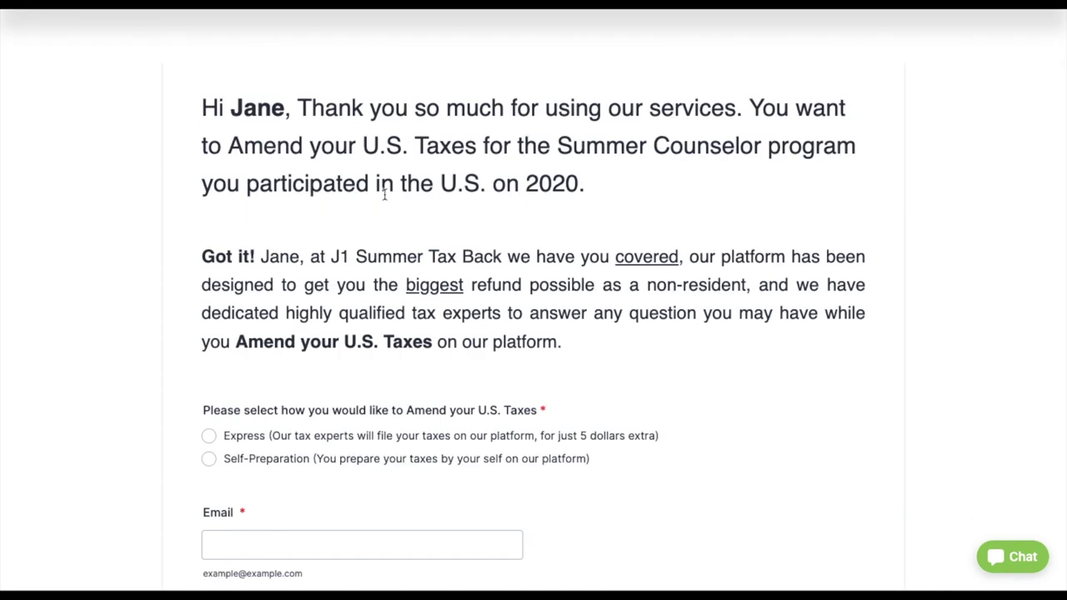
- Choose the Express amendment option and start the passport document upload
scroll(744, 387, down, 1)
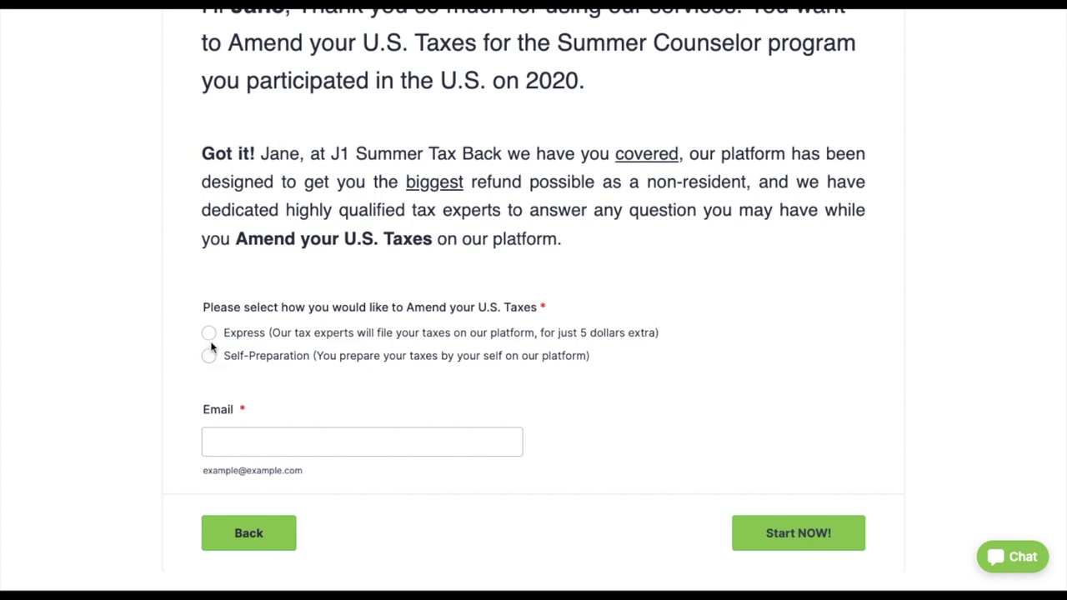
click(210, 333)
scroll(336, 469, down, 3)
scroll(336, 470, down, 2)
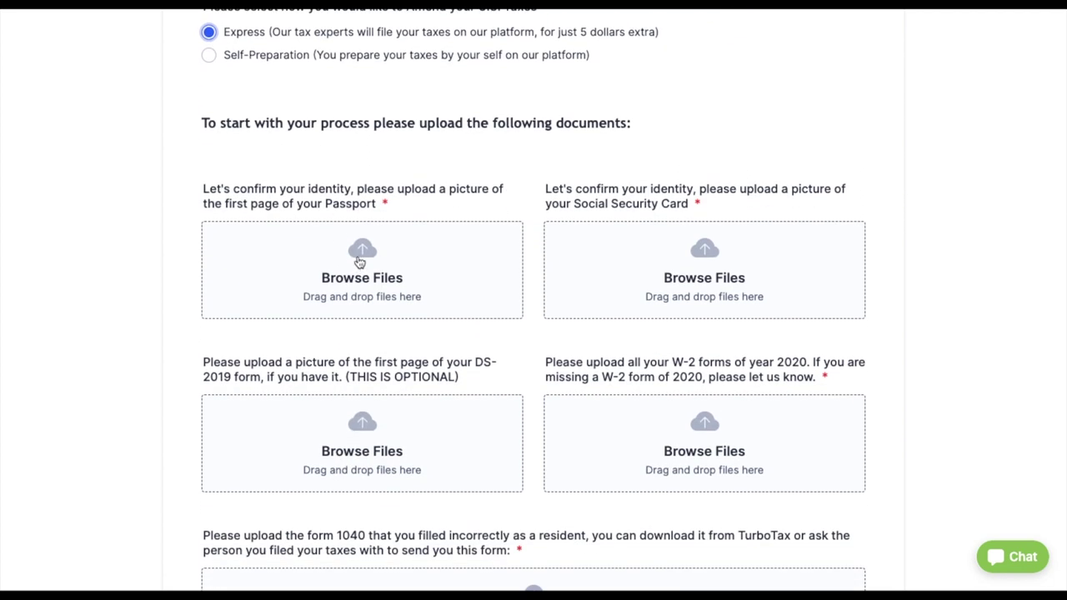
click(361, 262)
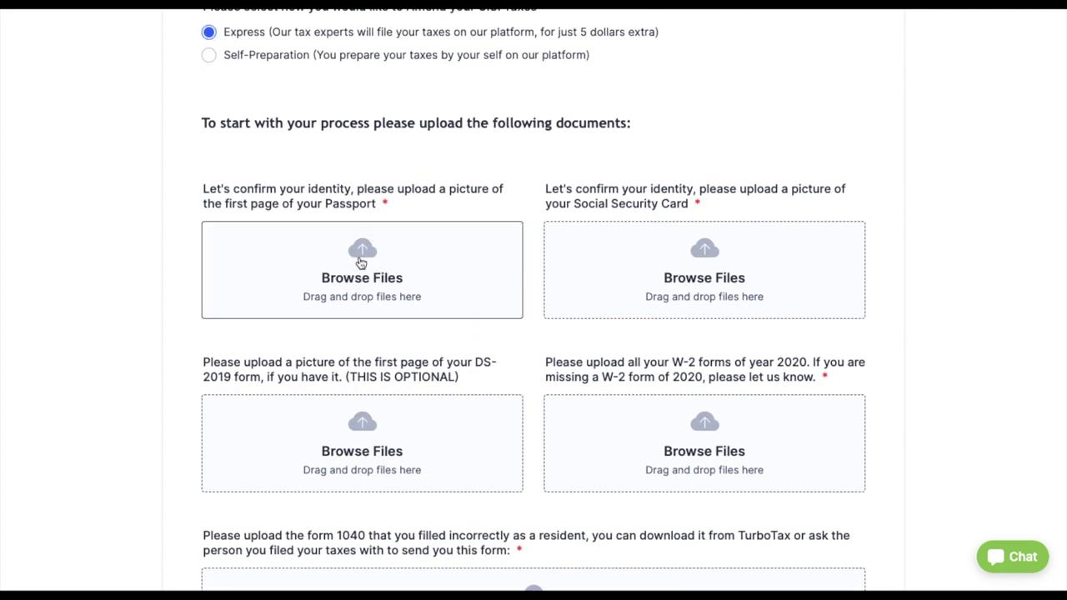
- Attach PDFs from Downloads for the passport and the Social Security Card
click(425, 296)
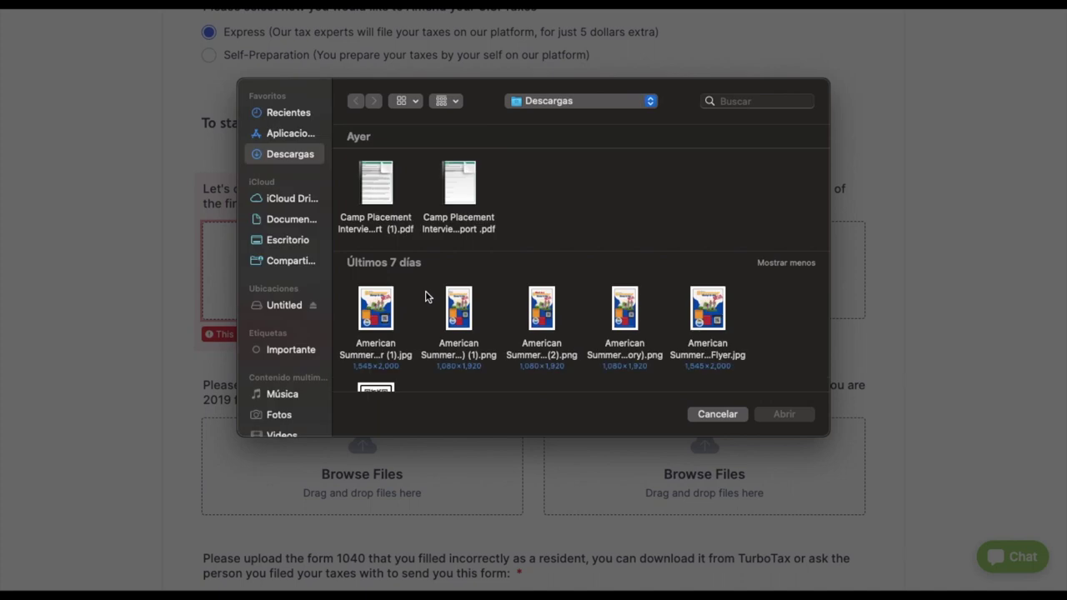
click(369, 210)
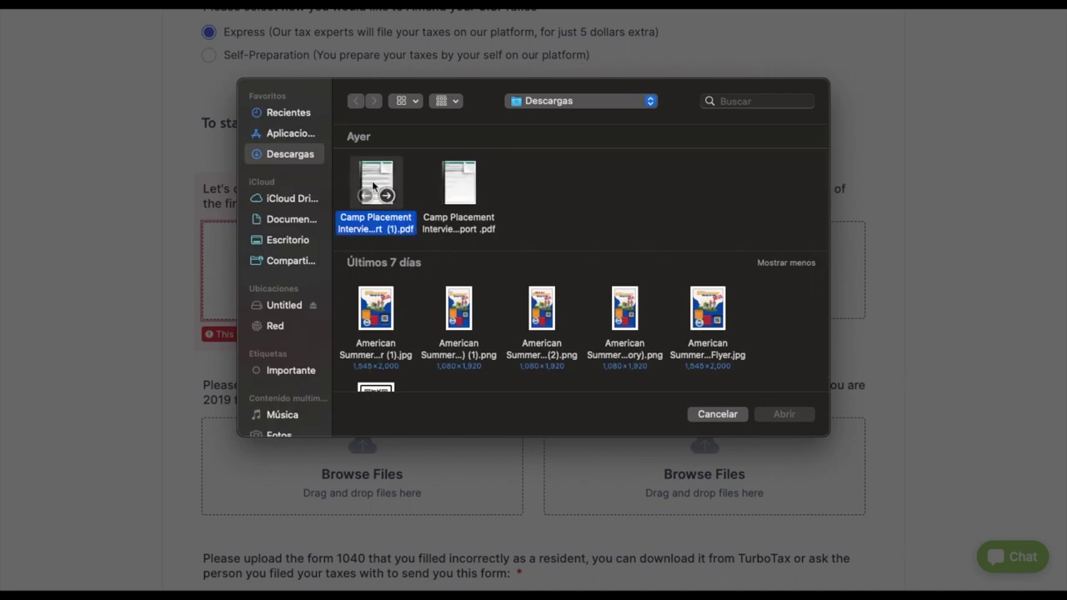
click(783, 414)
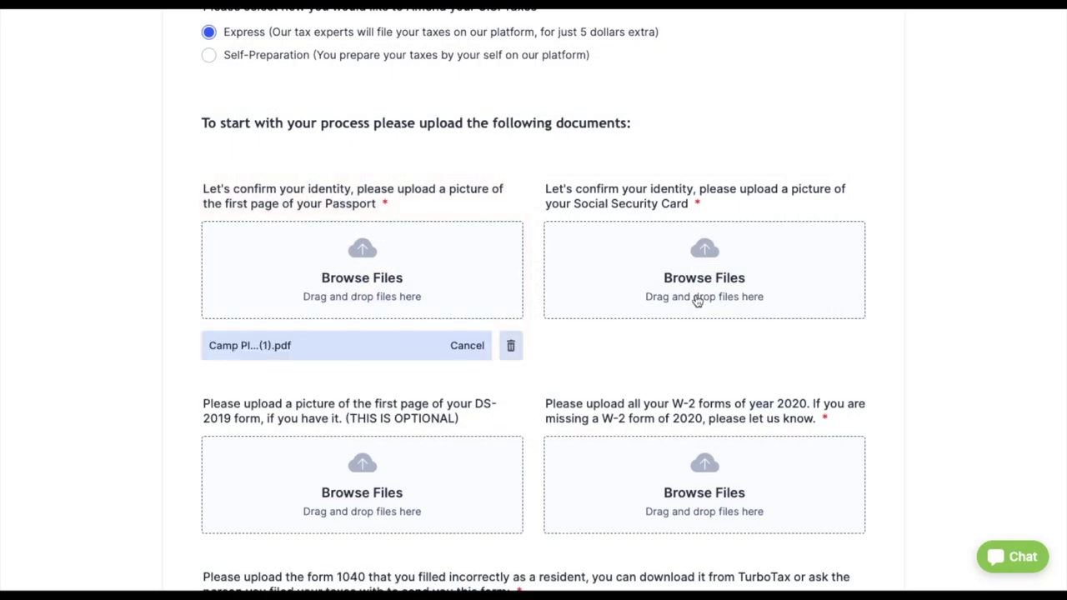
click(697, 267)
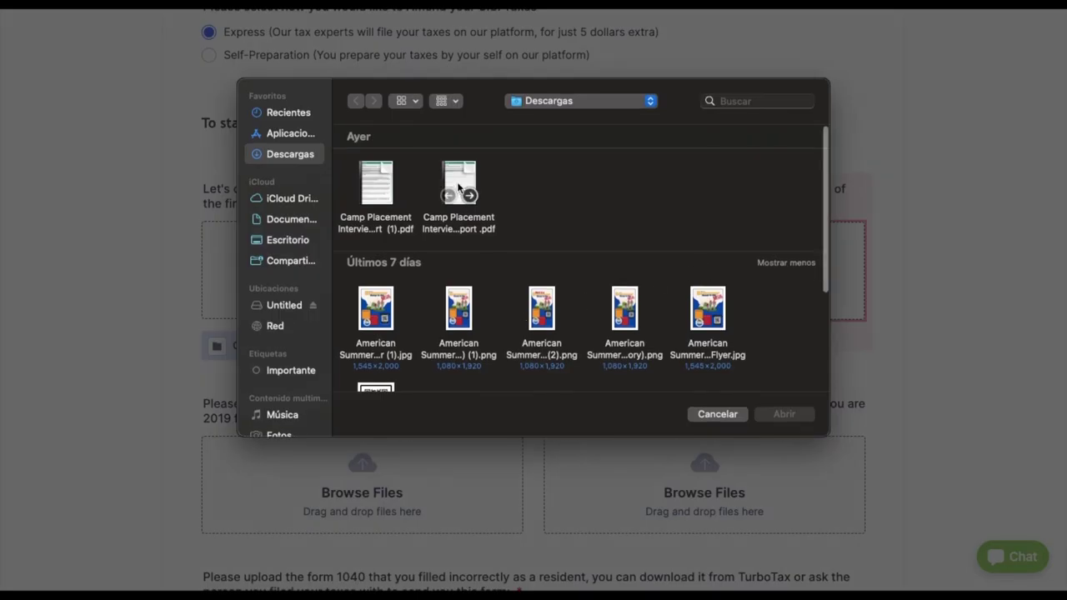
click(459, 189)
click(787, 414)
- Attach a PDF for the W-2 forms and frame.png for the 1040 form
scroll(620, 392, down, 3)
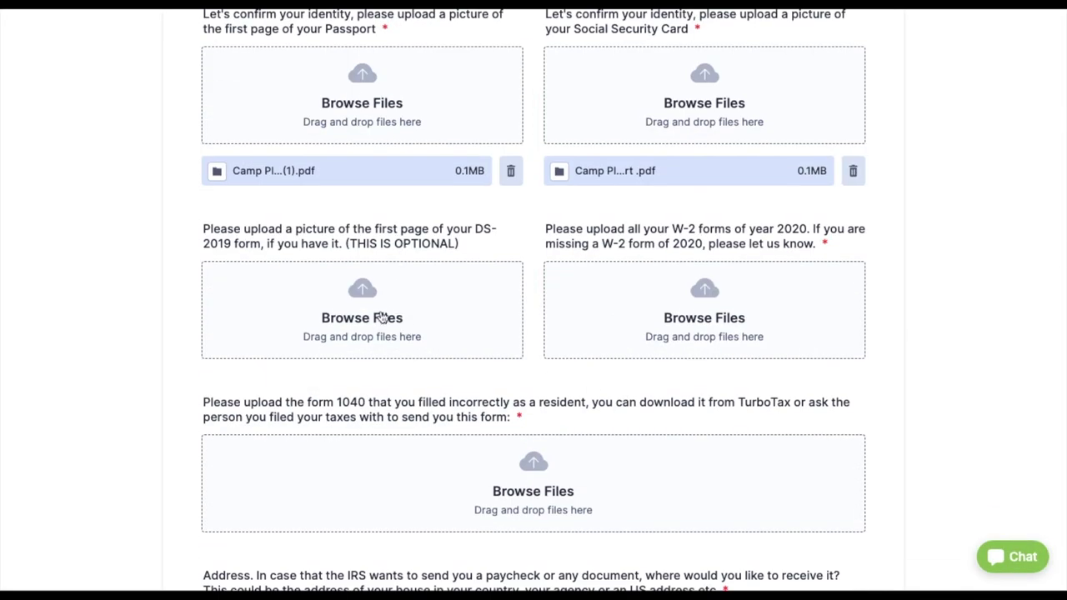
scroll(367, 311, down, 2)
click(674, 205)
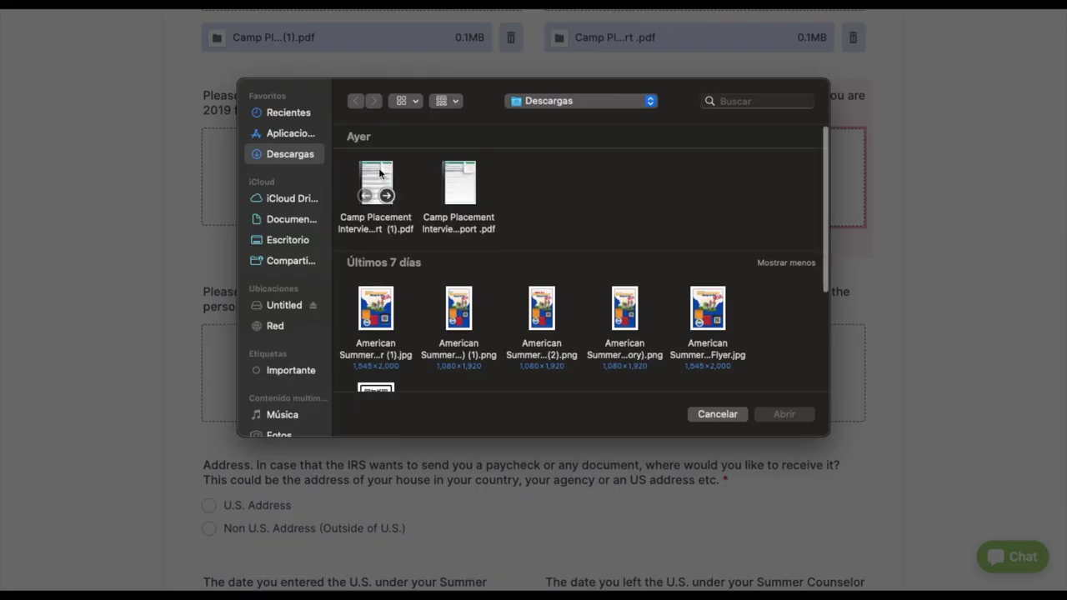
click(379, 172)
click(782, 414)
scroll(778, 415, down, 2)
click(552, 252)
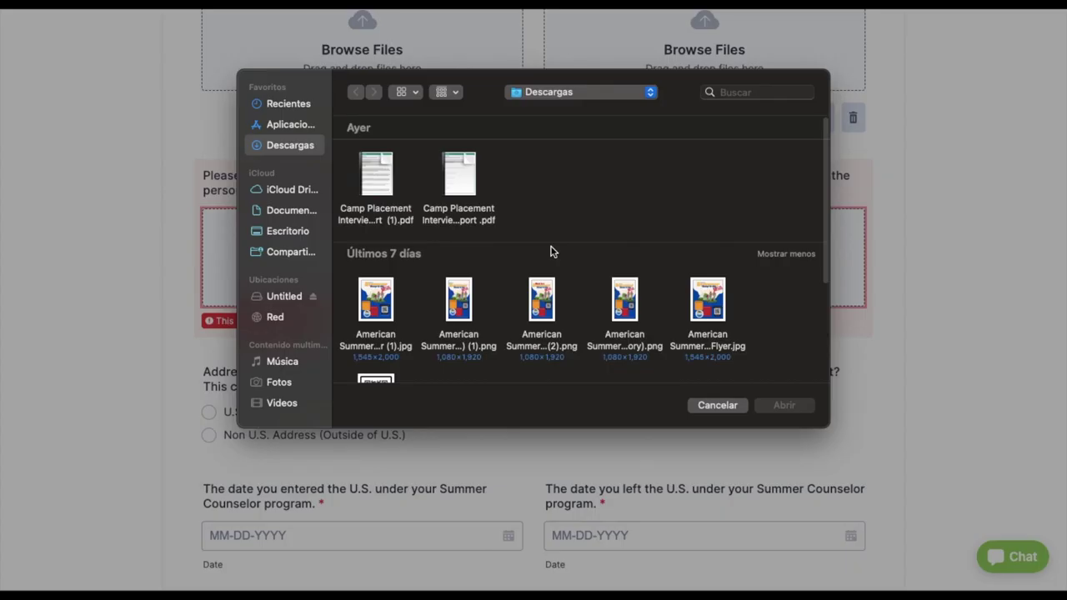
scroll(462, 262, down, 2)
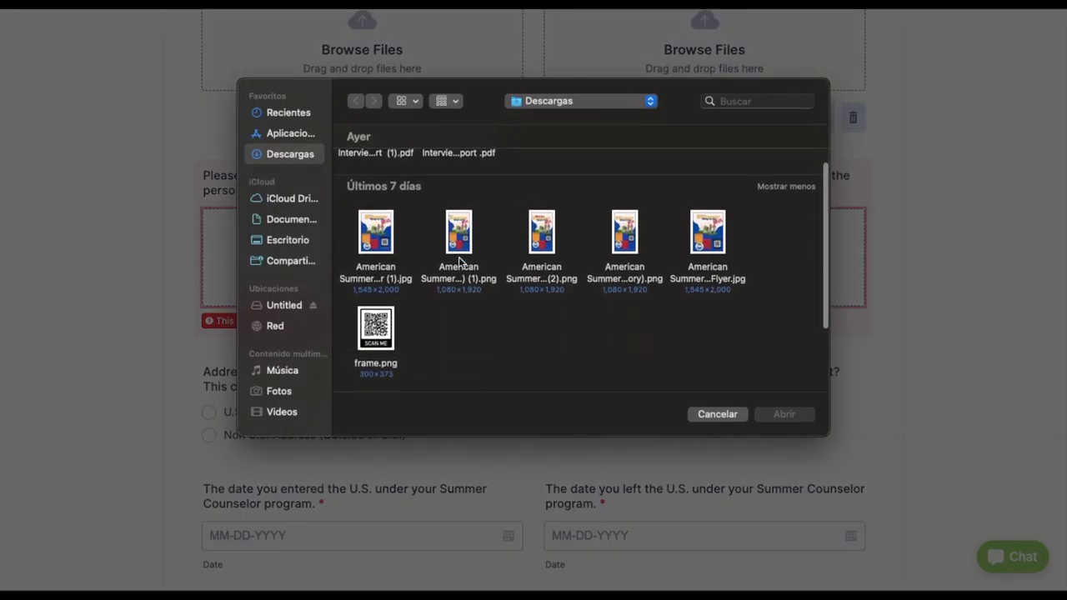
click(385, 336)
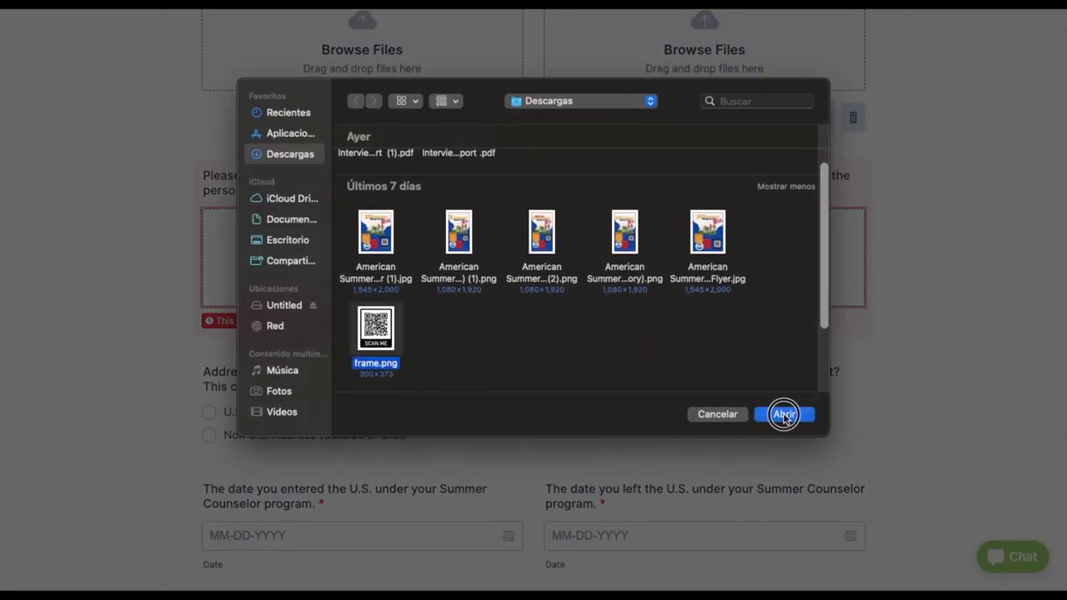
click(784, 414)
scroll(595, 398, down, 3)
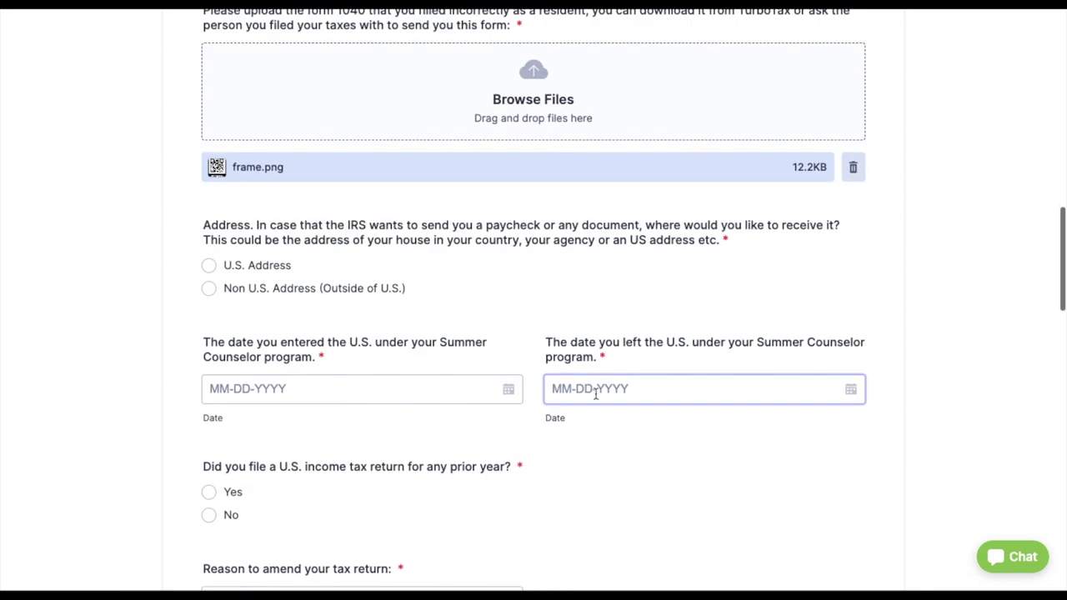
- Select U.S. Address for IRS mail and autofill the home address fields
click(208, 239)
scroll(406, 381, down, 1)
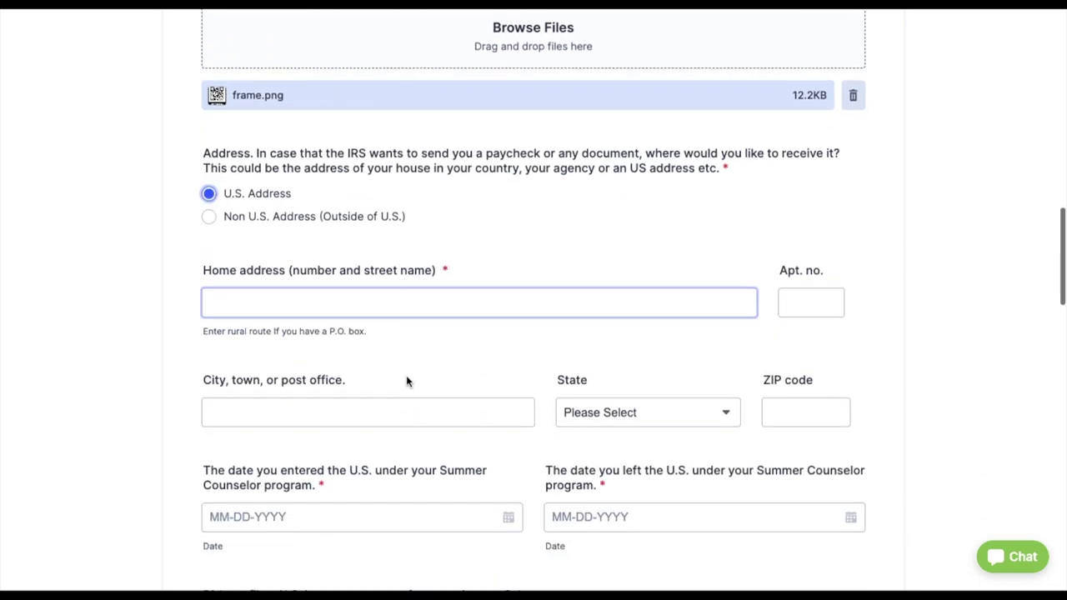
scroll(406, 381, down, 1)
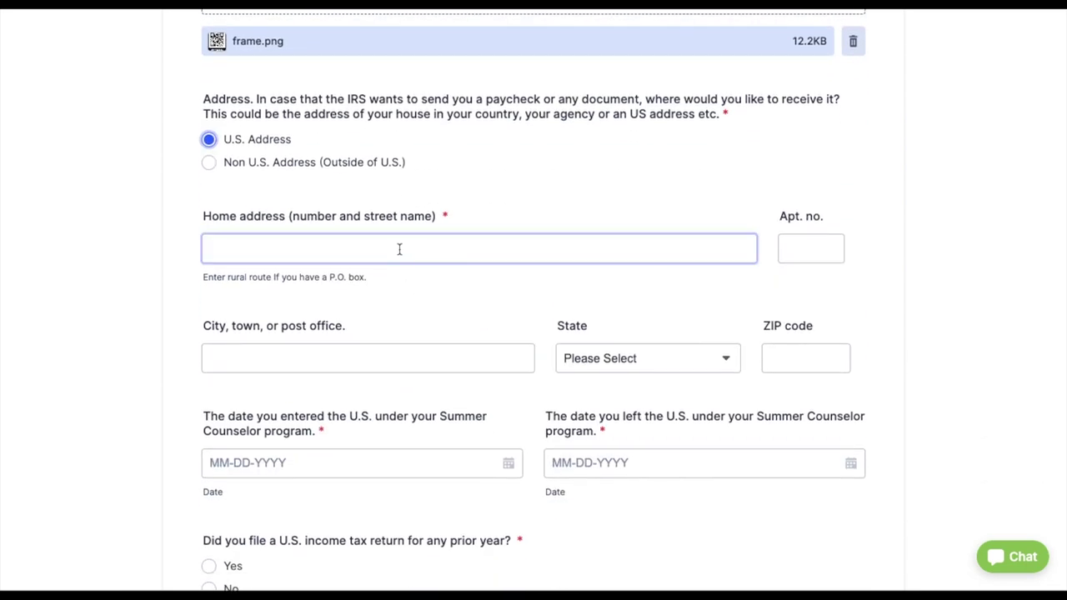
click(400, 249)
scroll(869, 374, down, 4)
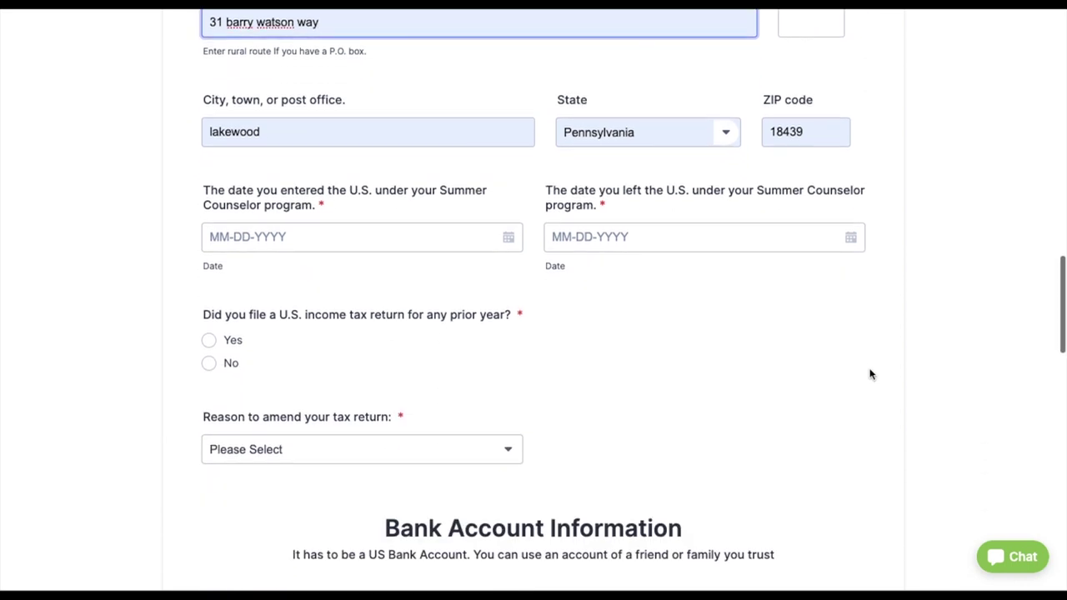
- Set the U.S. entry date to 05-24-2020 using the calendar picker
click(421, 226)
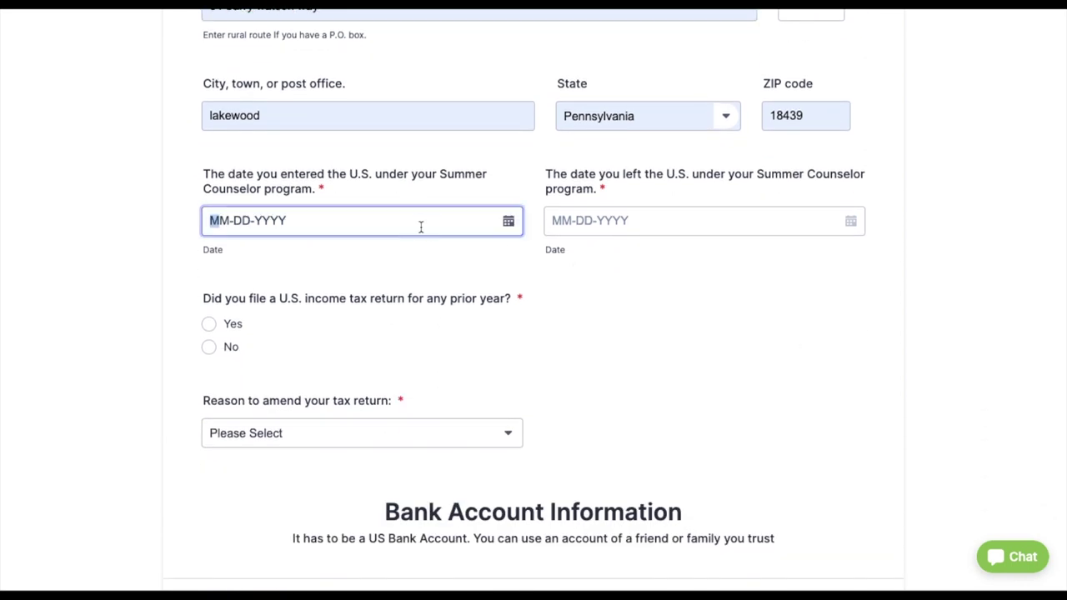
click(509, 223)
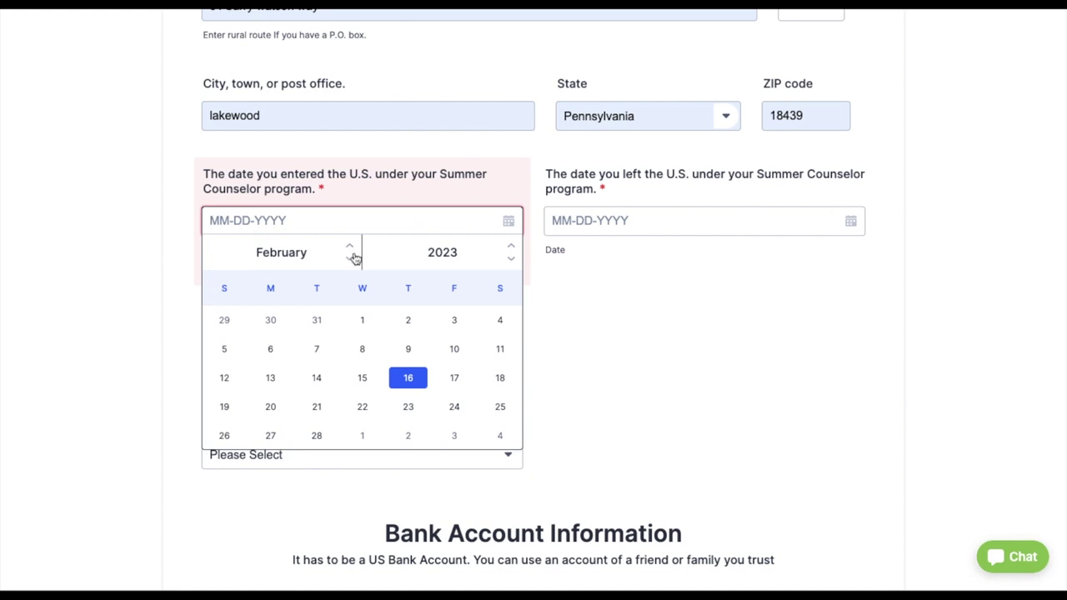
click(512, 248)
click(511, 248)
click(511, 248)
click(511, 248)
click(511, 248)
click(511, 248)
click(511, 248)
click(512, 259)
click(511, 259)
click(511, 259)
click(511, 260)
click(511, 260)
click(511, 259)
click(511, 259)
click(511, 260)
click(511, 259)
click(512, 260)
click(511, 259)
click(511, 259)
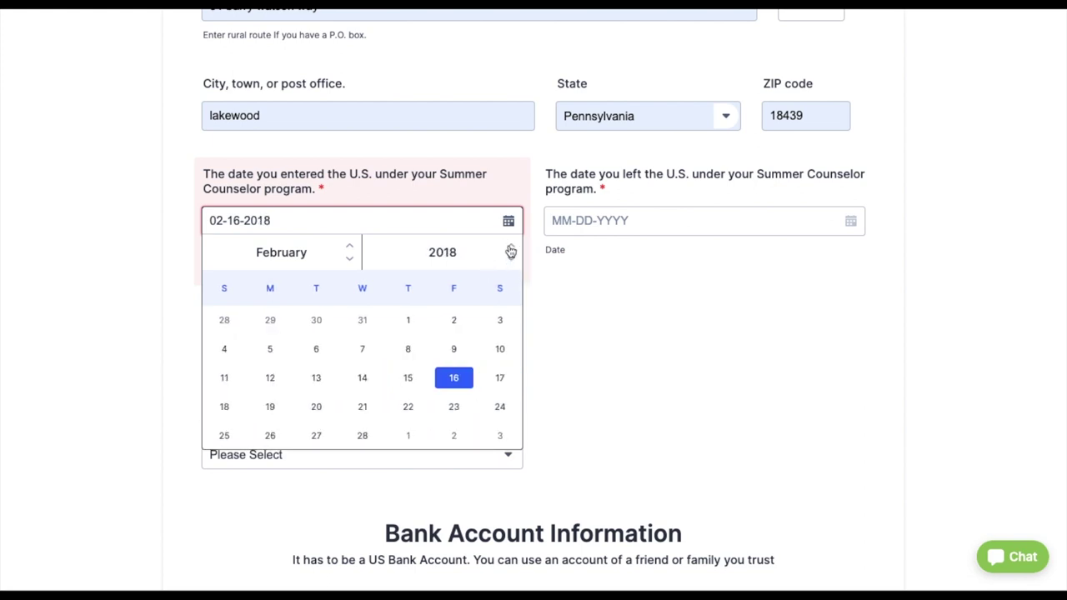
click(511, 248)
click(511, 247)
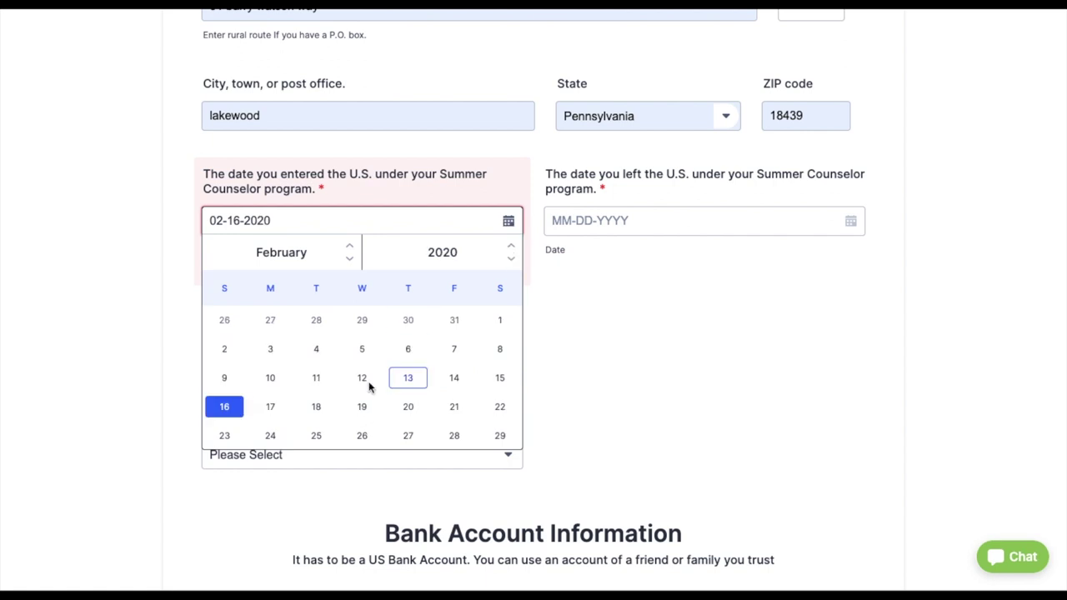
click(348, 258)
click(348, 259)
click(350, 249)
click(349, 248)
click(350, 248)
click(349, 249)
click(350, 249)
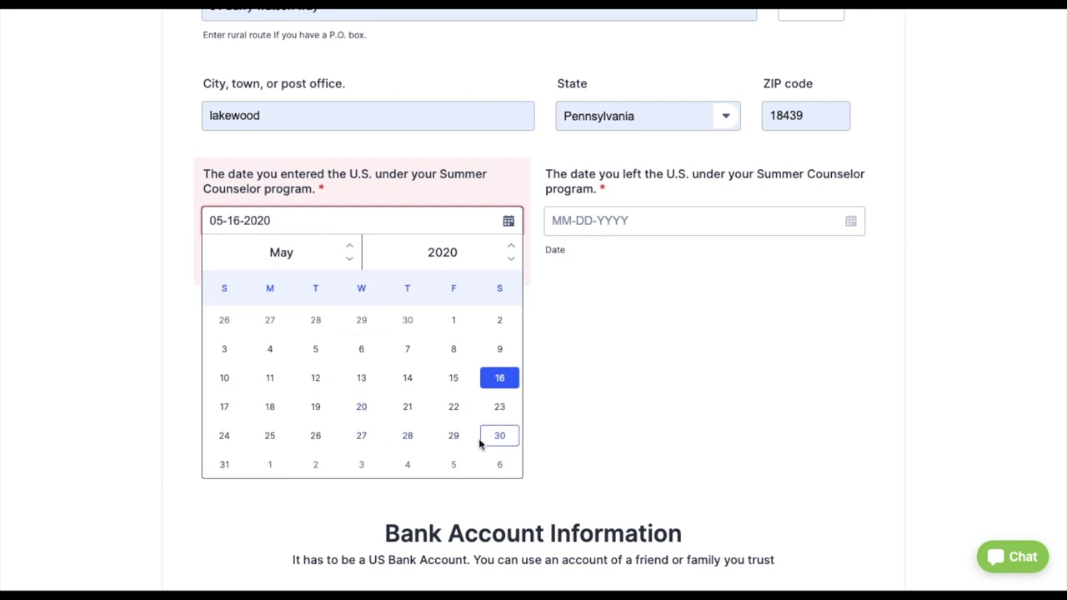
click(224, 435)
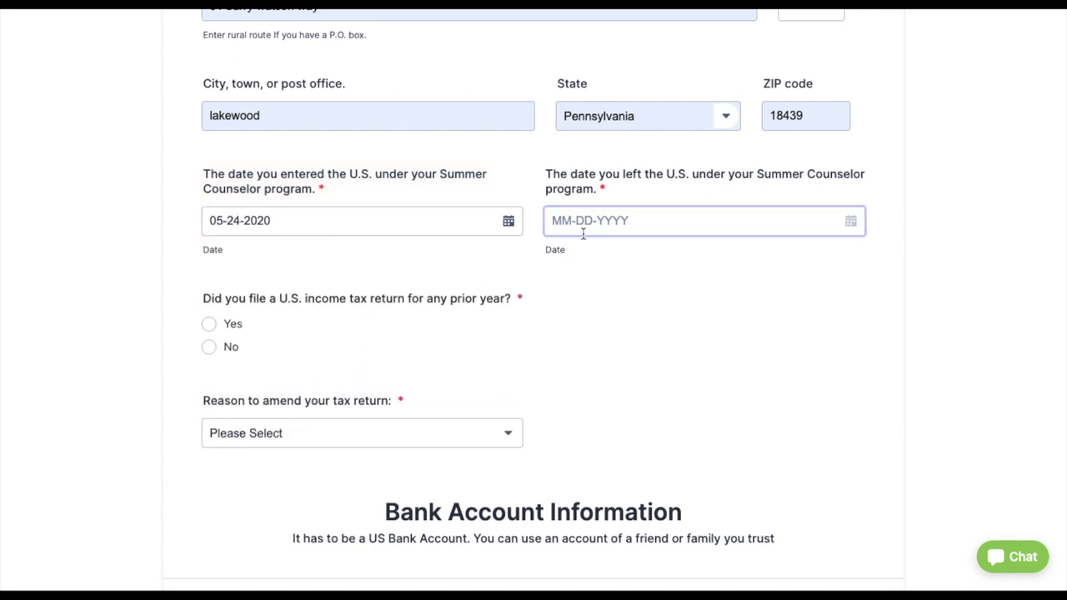
- Set the departure date to 08-20-2020 using the calendar picker
click(808, 221)
click(851, 221)
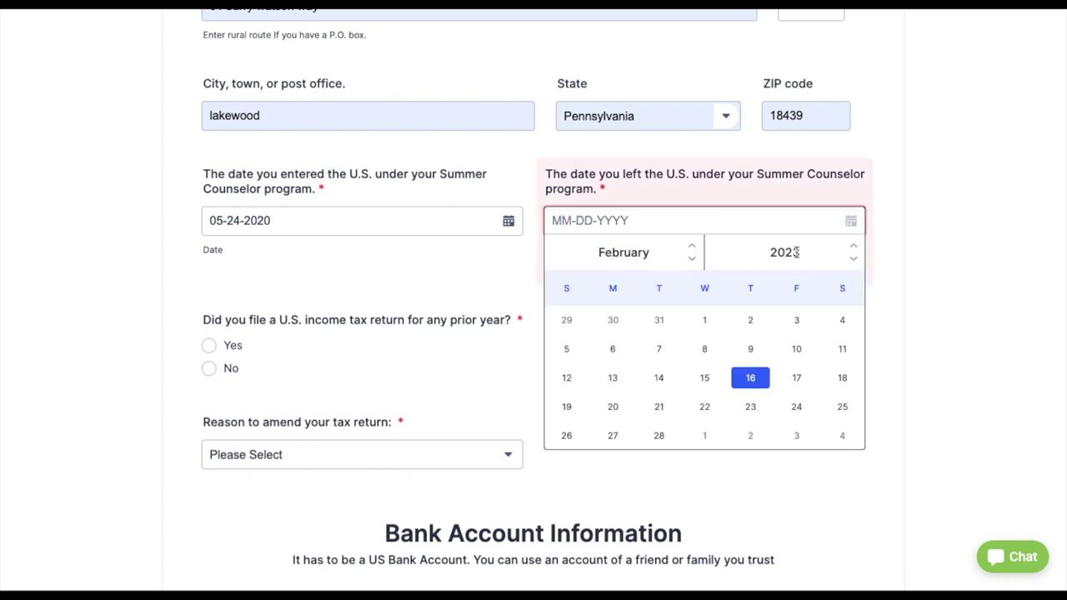
click(853, 258)
click(853, 258)
click(853, 258)
click(853, 257)
click(853, 247)
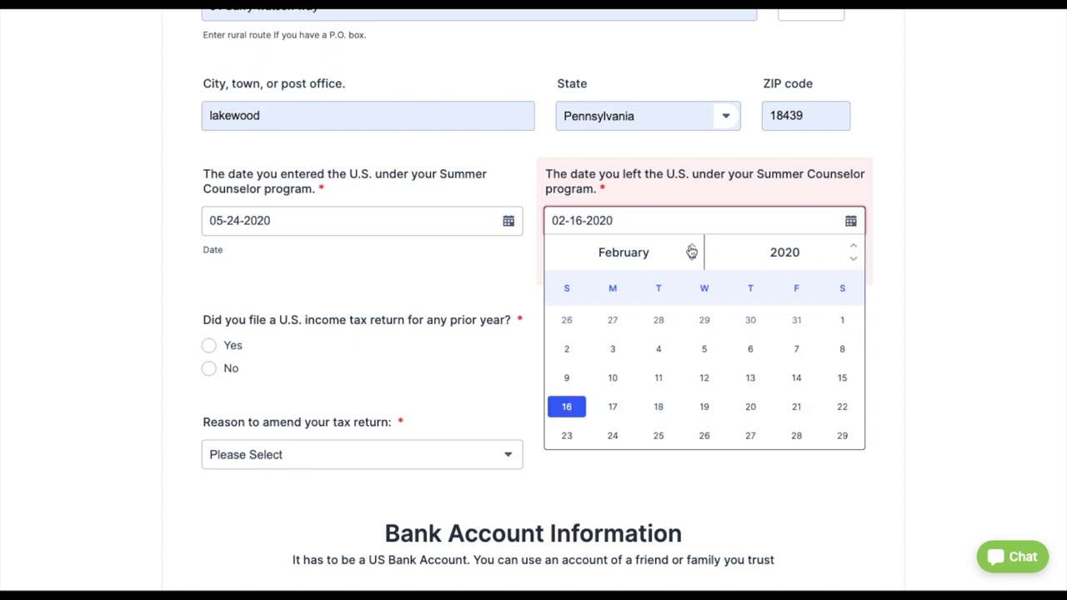
scroll(693, 252, down, 5)
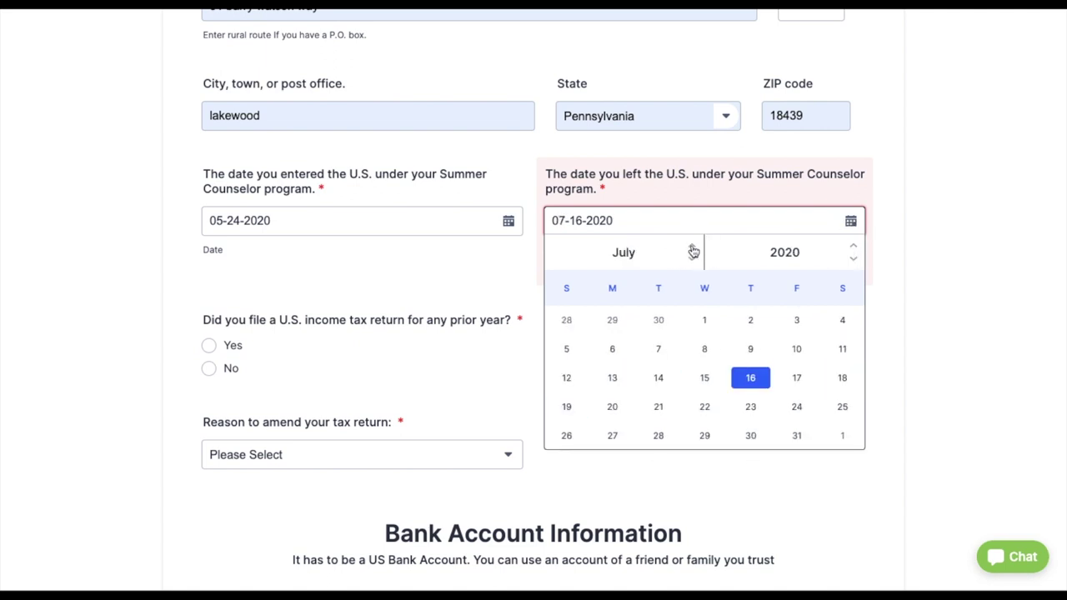
scroll(692, 252, down, 1)
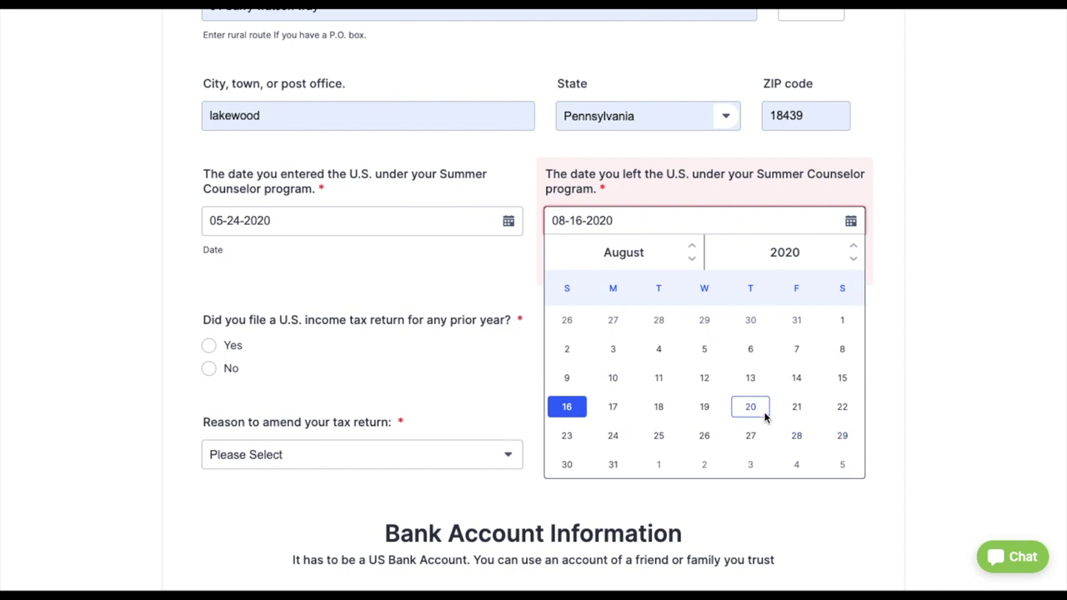
click(765, 413)
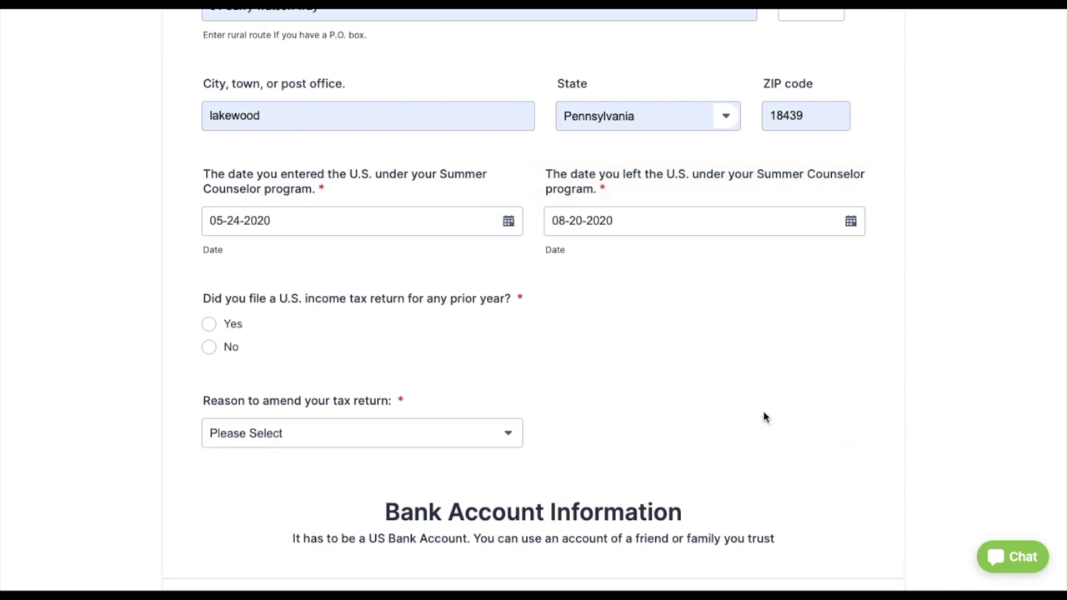
- Answer No to a prior-year return and choose the 1040-instead-of-1040NR amendment reason
click(209, 348)
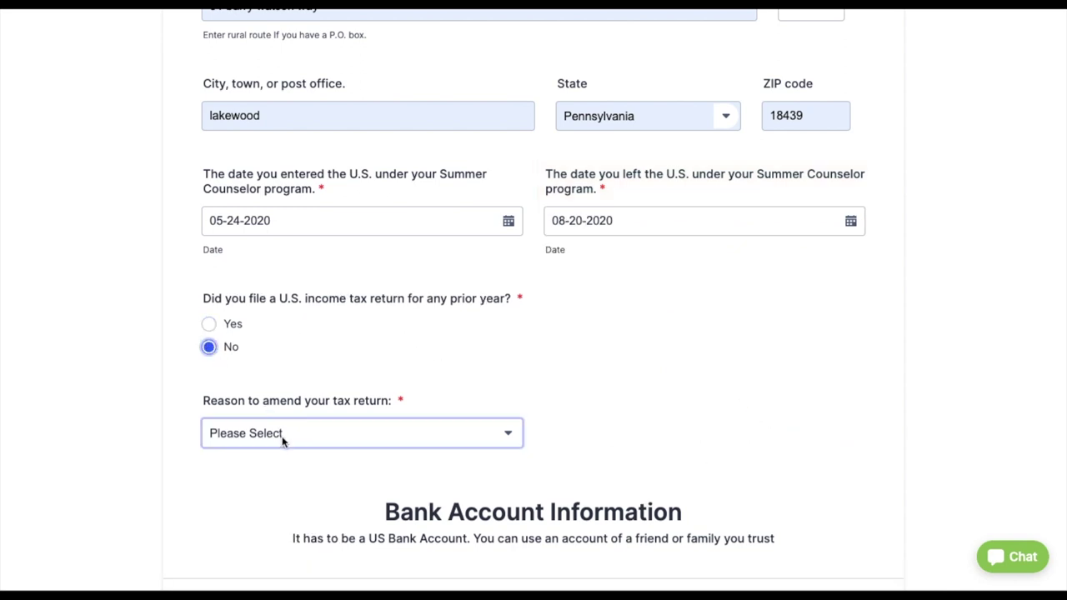
click(282, 435)
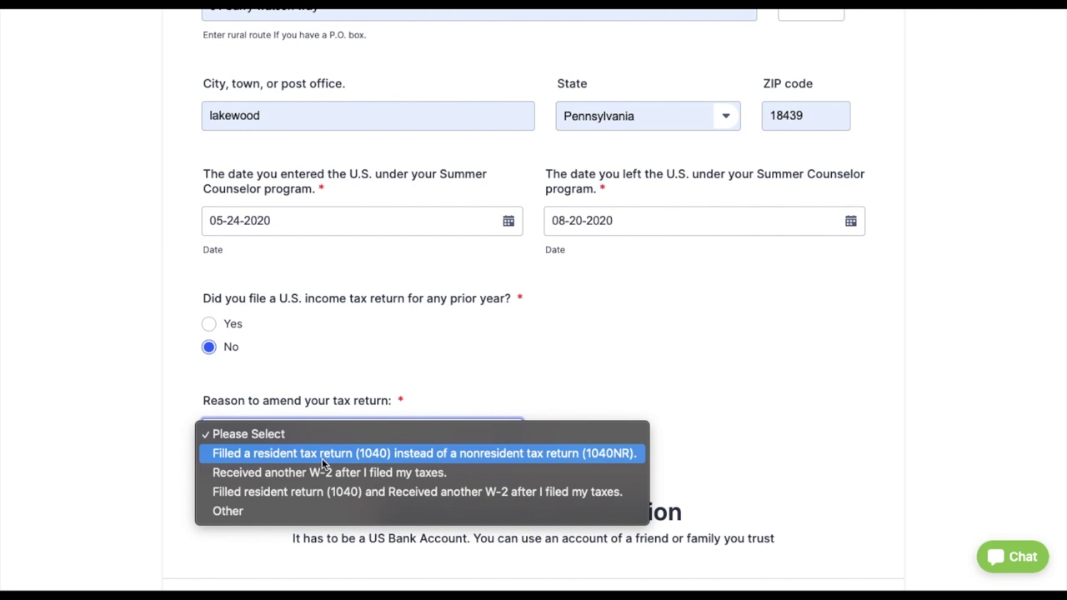
click(322, 455)
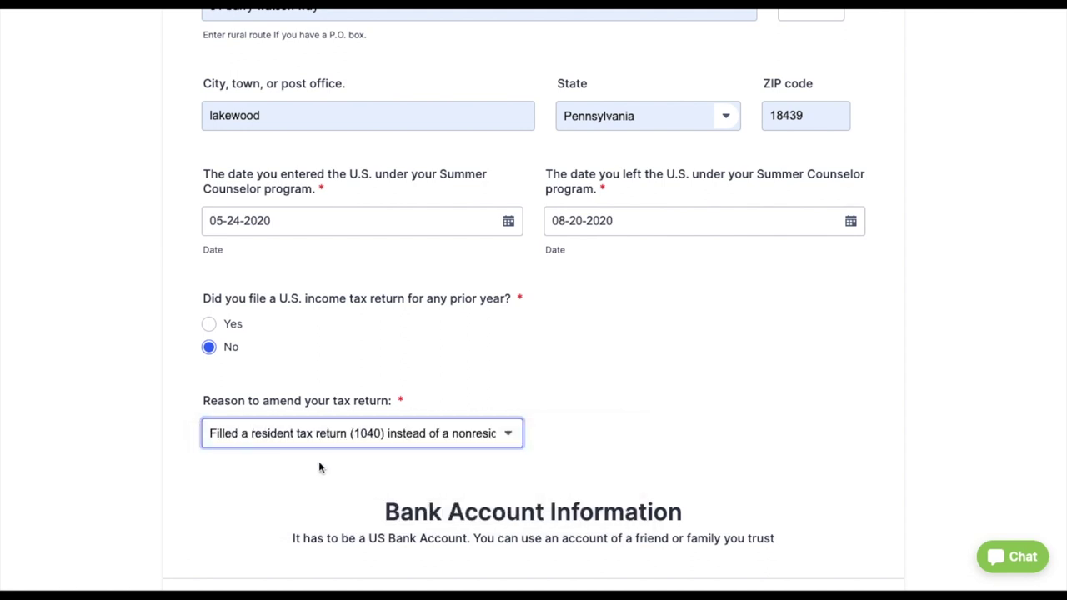
scroll(318, 461, down, 2)
scroll(317, 472, down, 2)
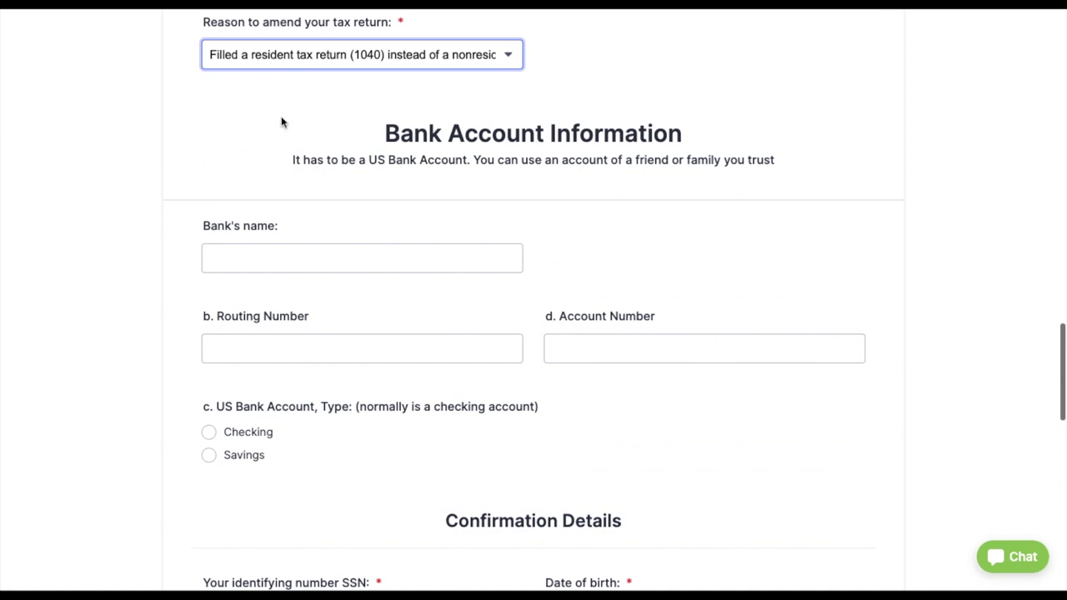
- Enter Chase Bank as the bank name along with its routing and account numbers
click(279, 61)
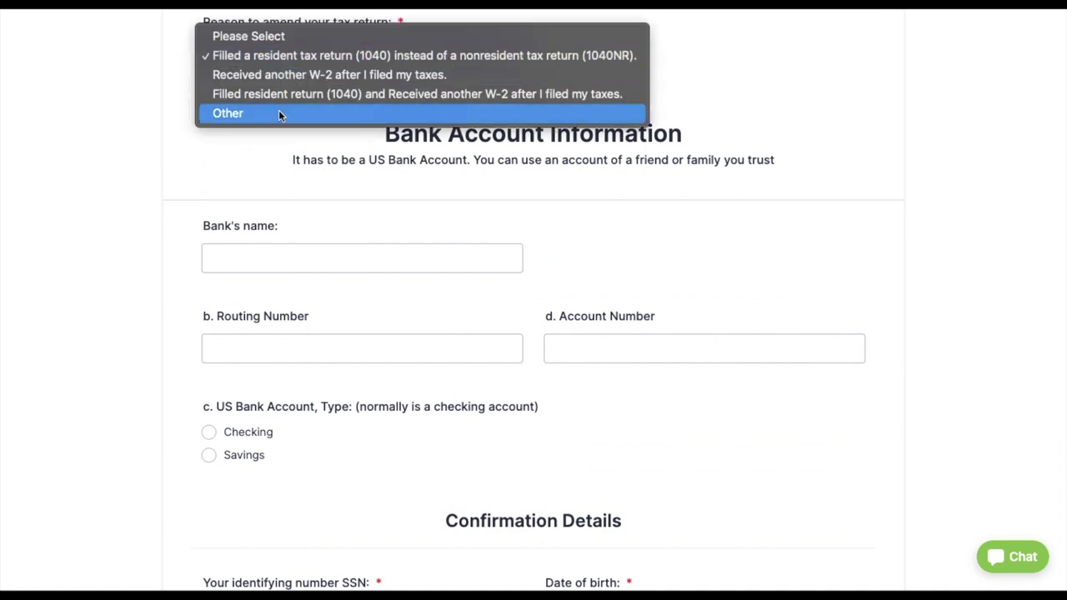
click(280, 160)
click(297, 257)
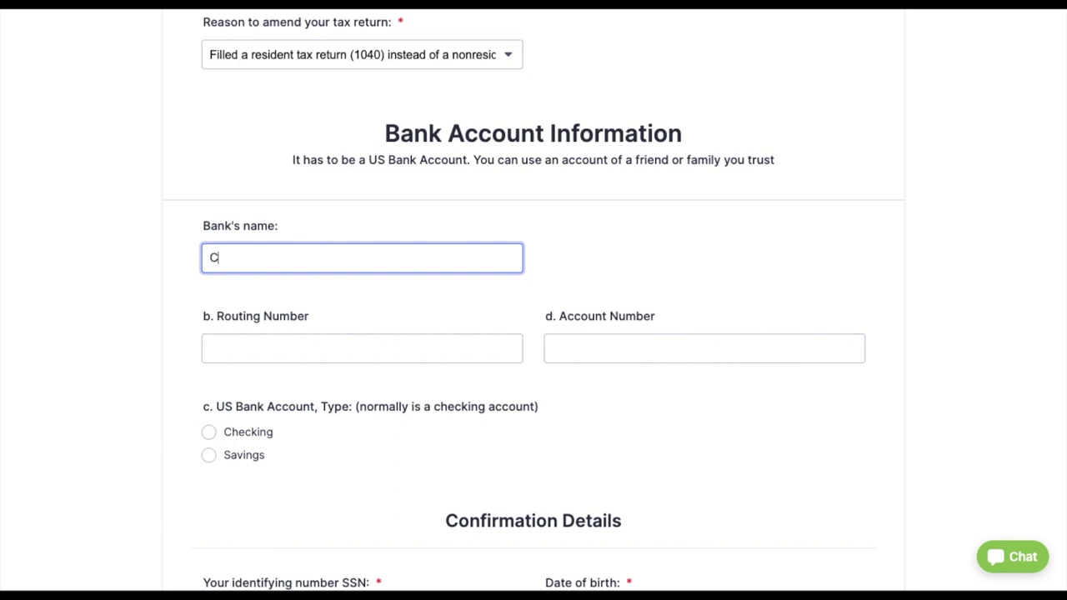
text(Chase Bank)
click(367, 352)
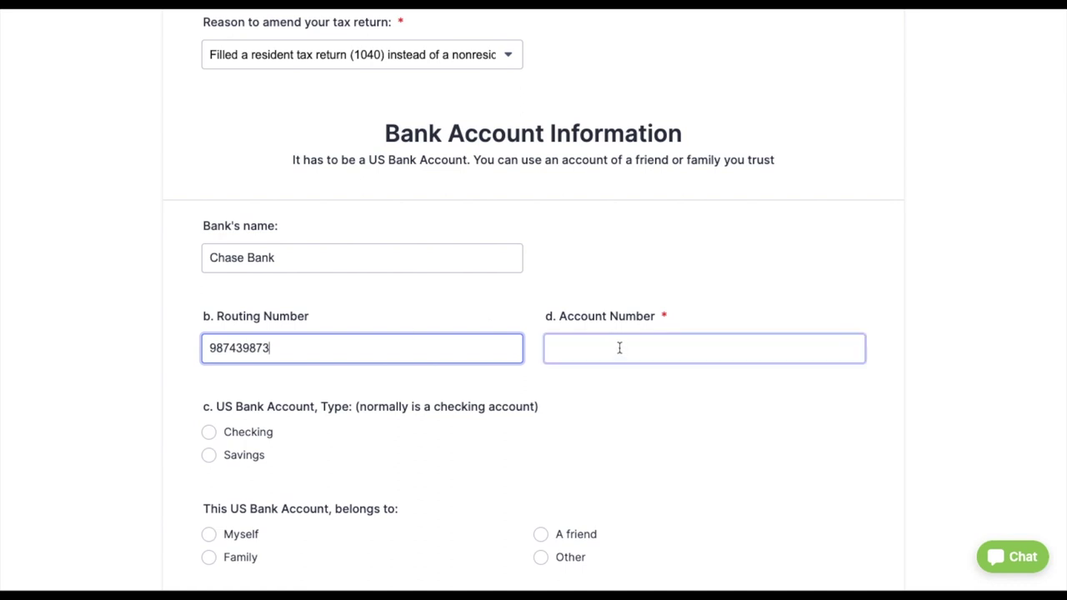
click(620, 349)
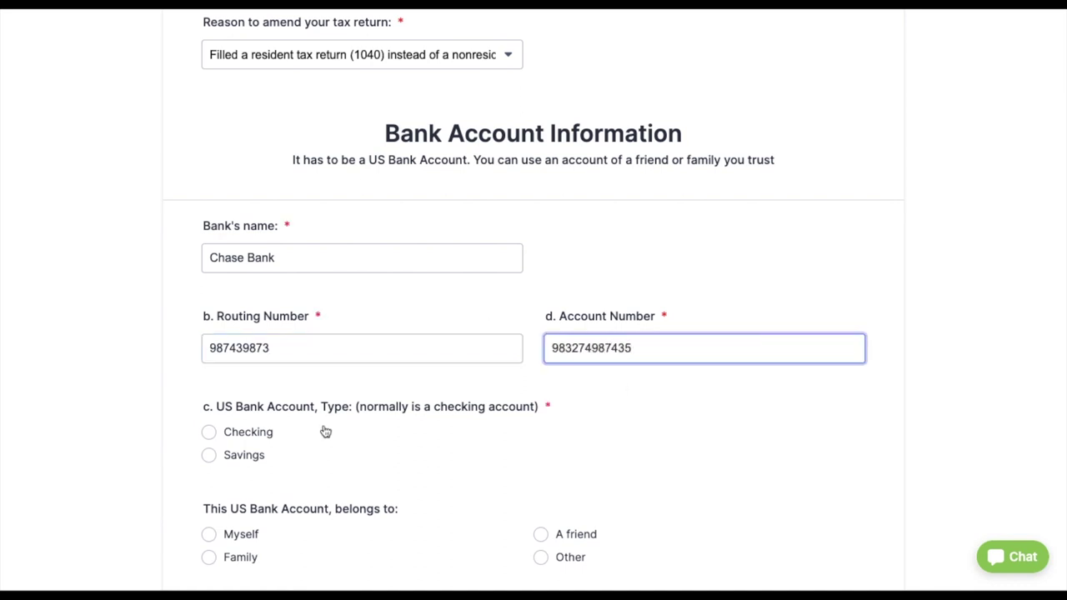
- Mark the account as Savings owned by Myself, and begin the SSN field
scroll(325, 432, down, 1)
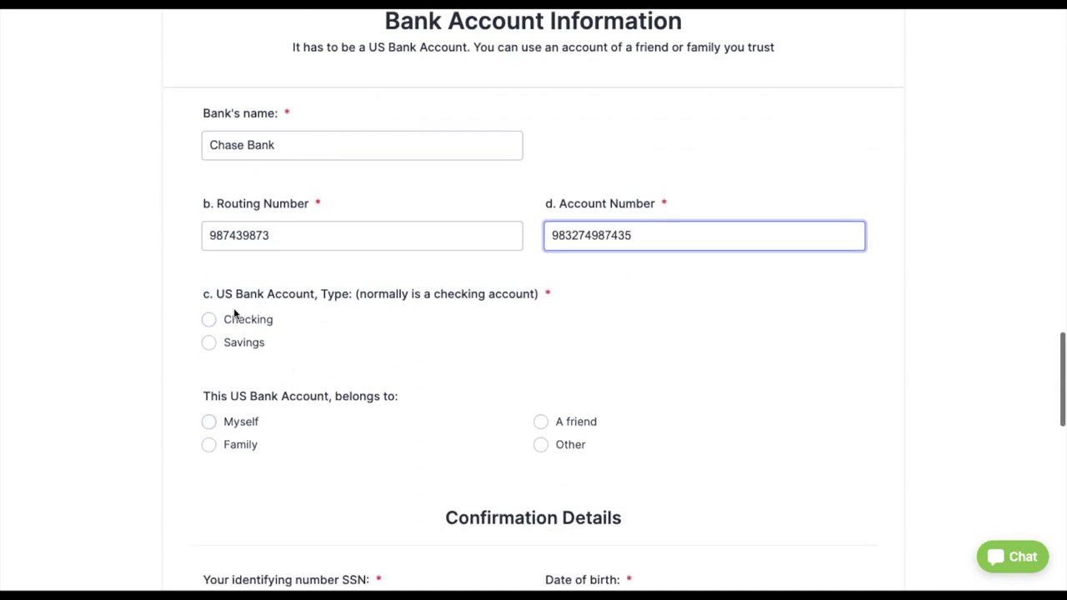
click(210, 343)
scroll(322, 408, down, 1)
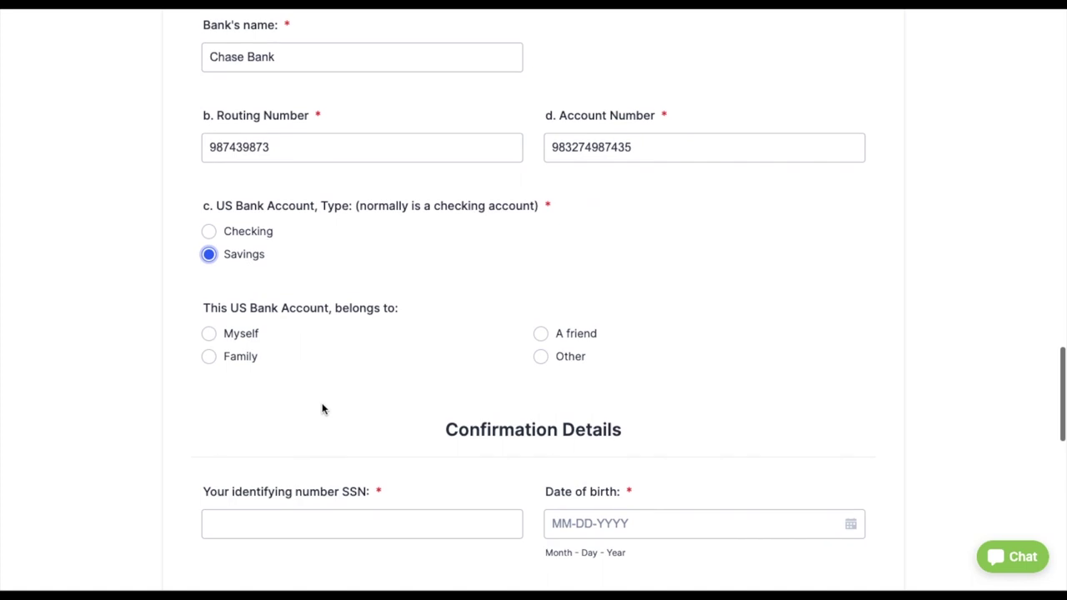
click(210, 333)
scroll(384, 393, down, 1)
click(381, 414)
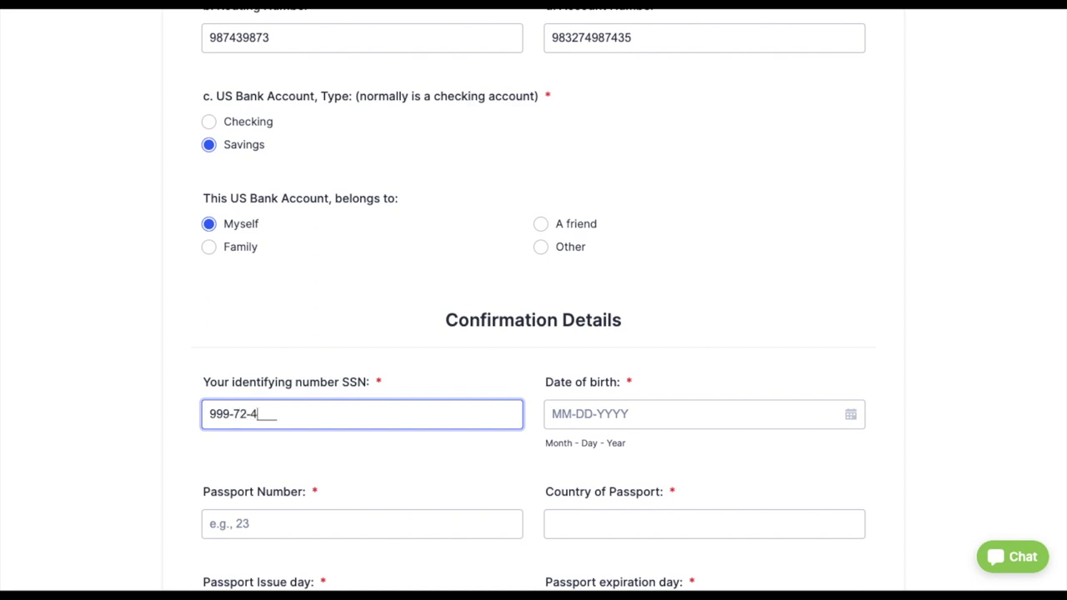
- Enter the SSN and set the date of birth to 02-14-2000
click(620, 420)
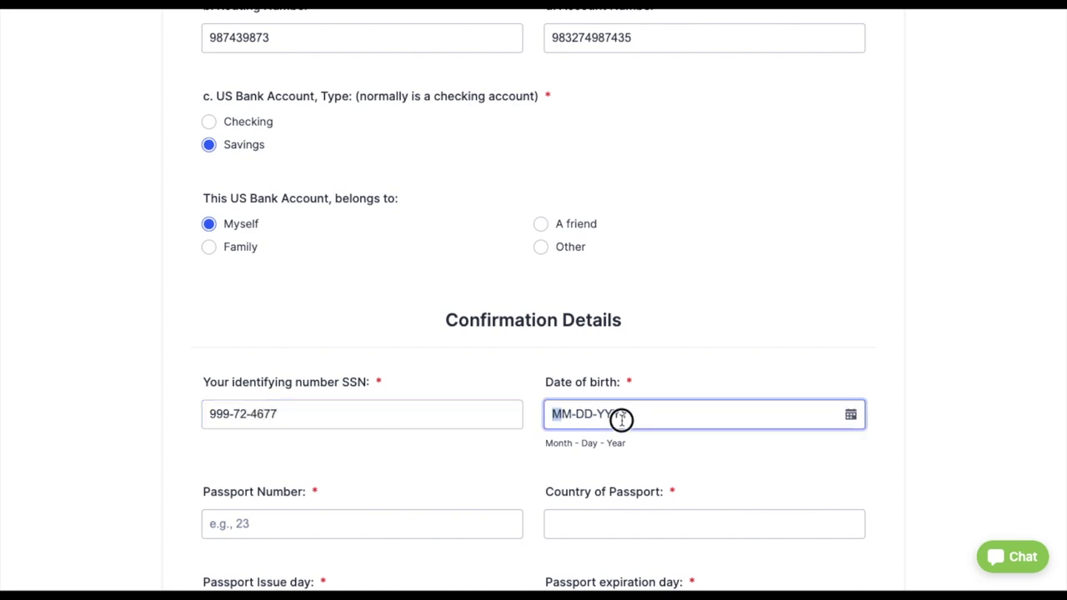
click(851, 414)
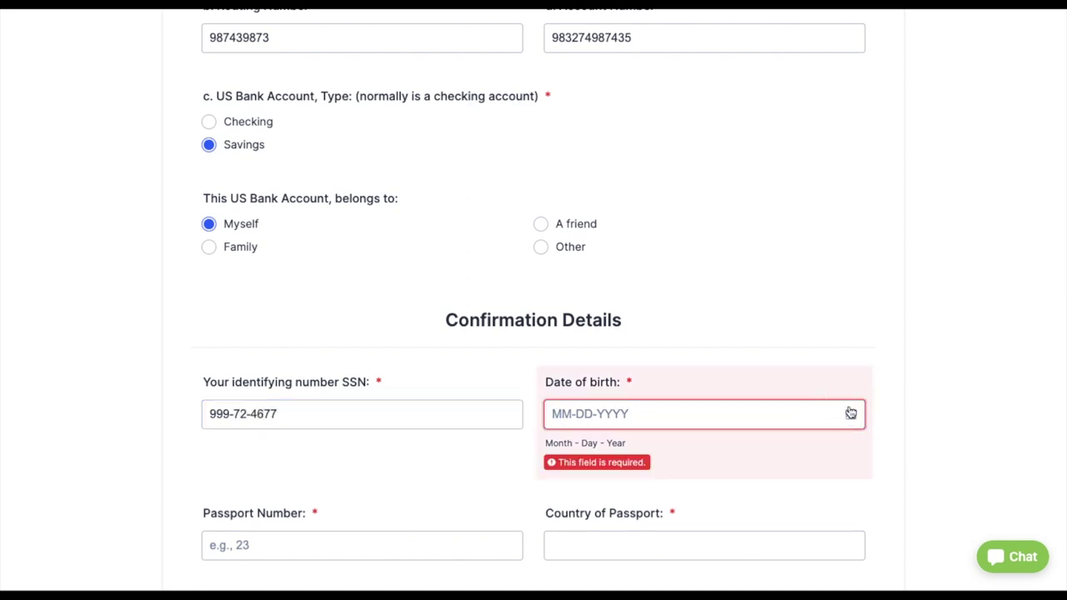
scroll(725, 509, down, 1)
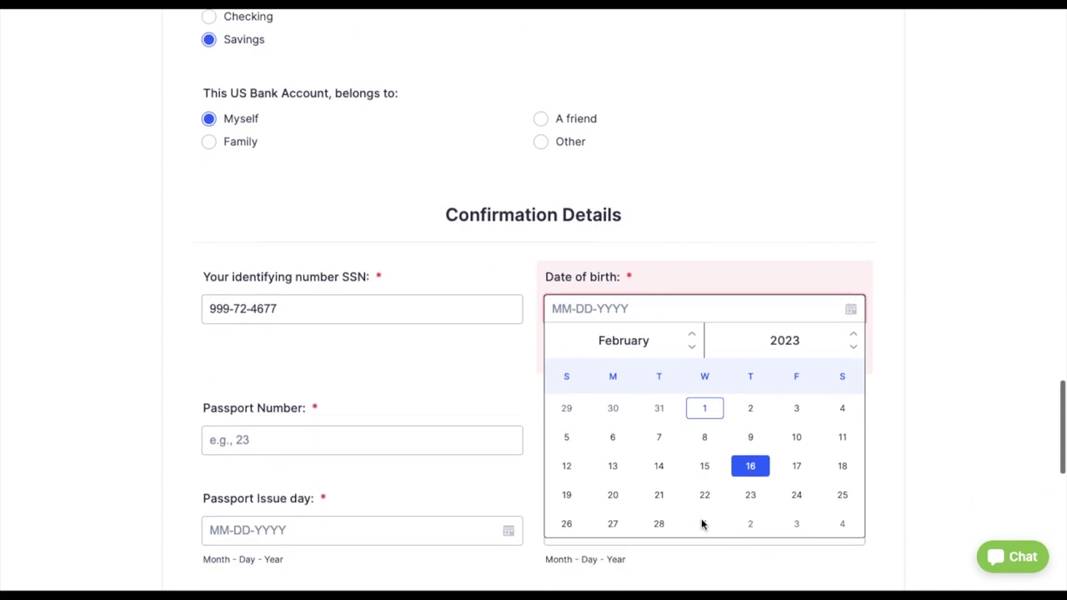
click(853, 346)
click(853, 346)
click(853, 346)
click(853, 346)
click(854, 347)
triple_click(854, 346)
triple_click(854, 347)
double_click(854, 347)
double_click(853, 347)
click(854, 347)
triple_click(854, 347)
click(854, 346)
click(854, 346)
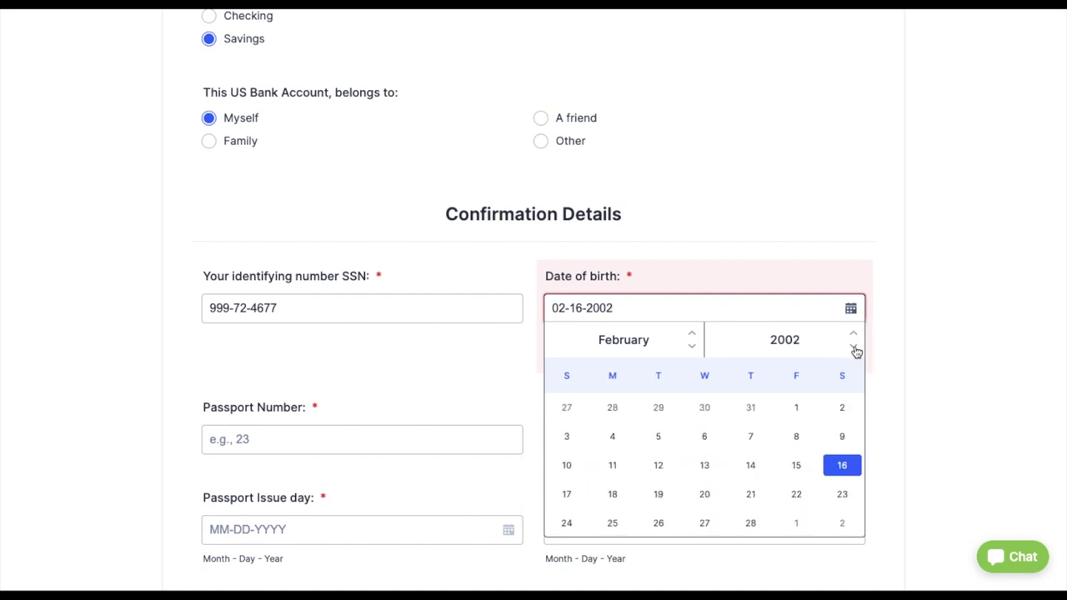
double_click(854, 347)
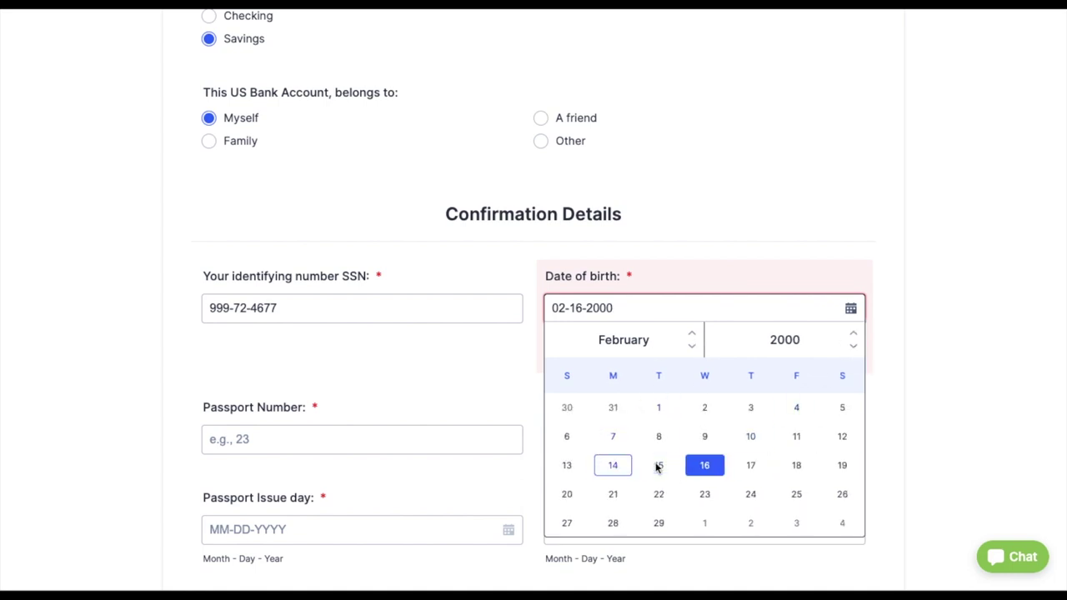
click(611, 467)
- Enter the passport number and Mexico as the country of passport
click(259, 420)
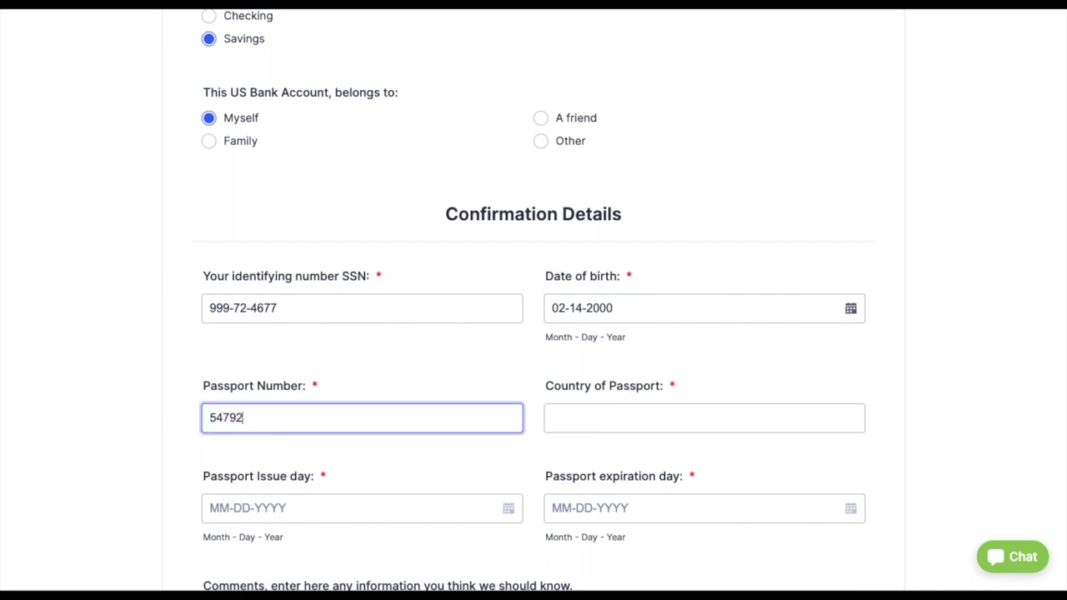
key(BackSpace)
key(BackSpace)
click(579, 417)
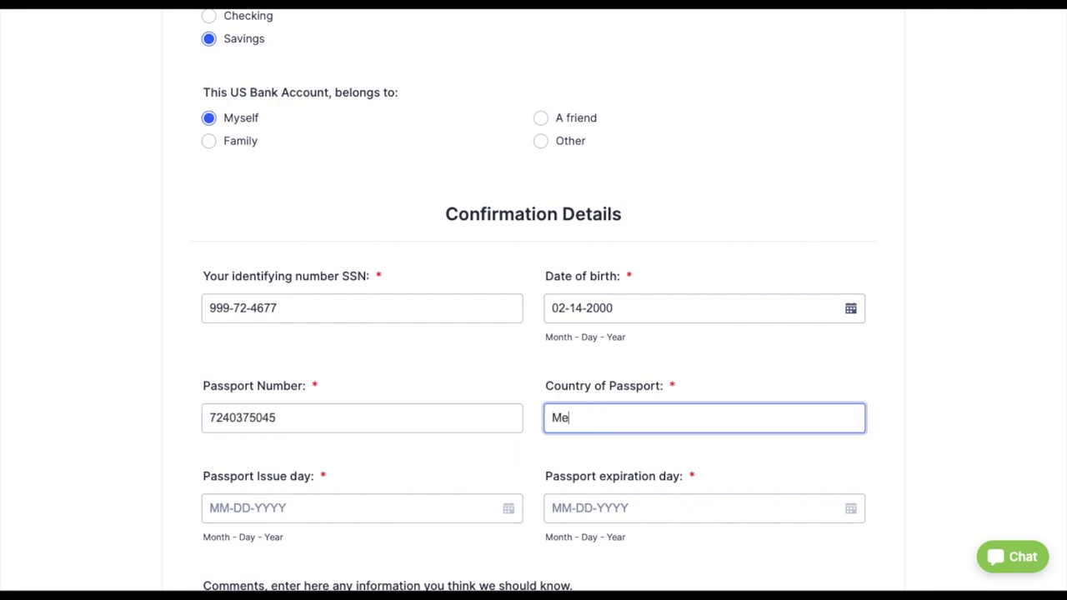
scroll(425, 465, down, 3)
- Set the passport issue date to 02-11-2016 and expiration date to 02-18-2026
click(409, 379)
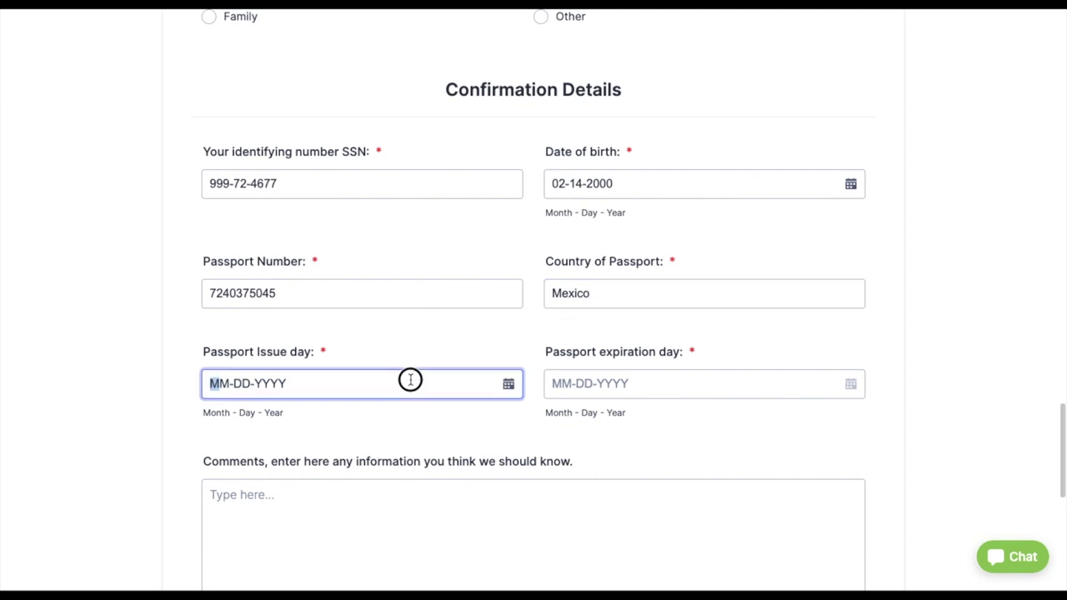
click(510, 390)
click(507, 424)
click(507, 424)
click(507, 423)
click(507, 423)
click(507, 423)
click(507, 423)
click(507, 424)
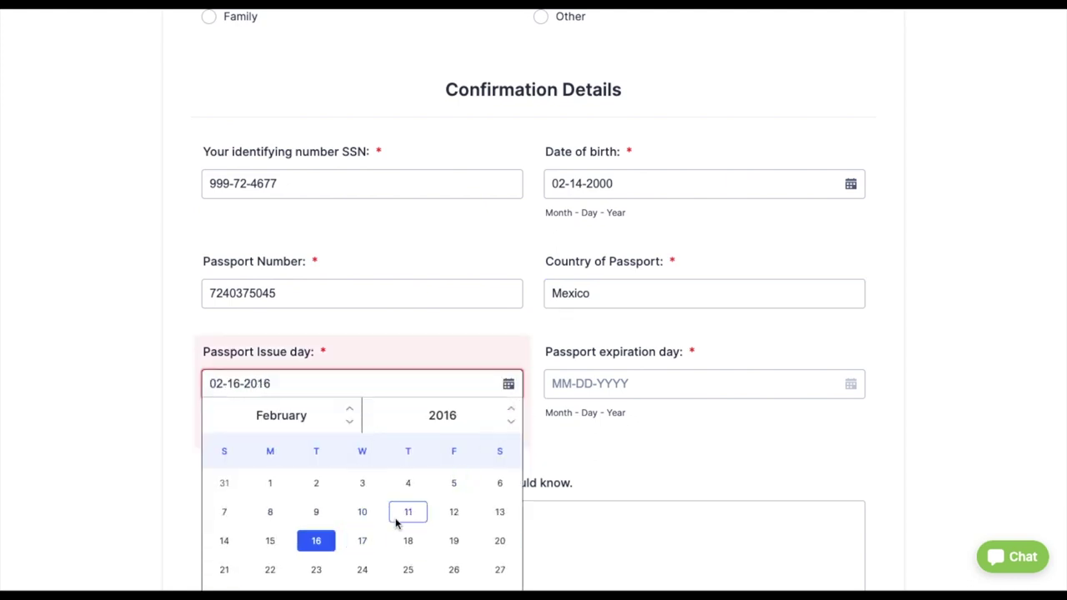
click(407, 512)
click(848, 386)
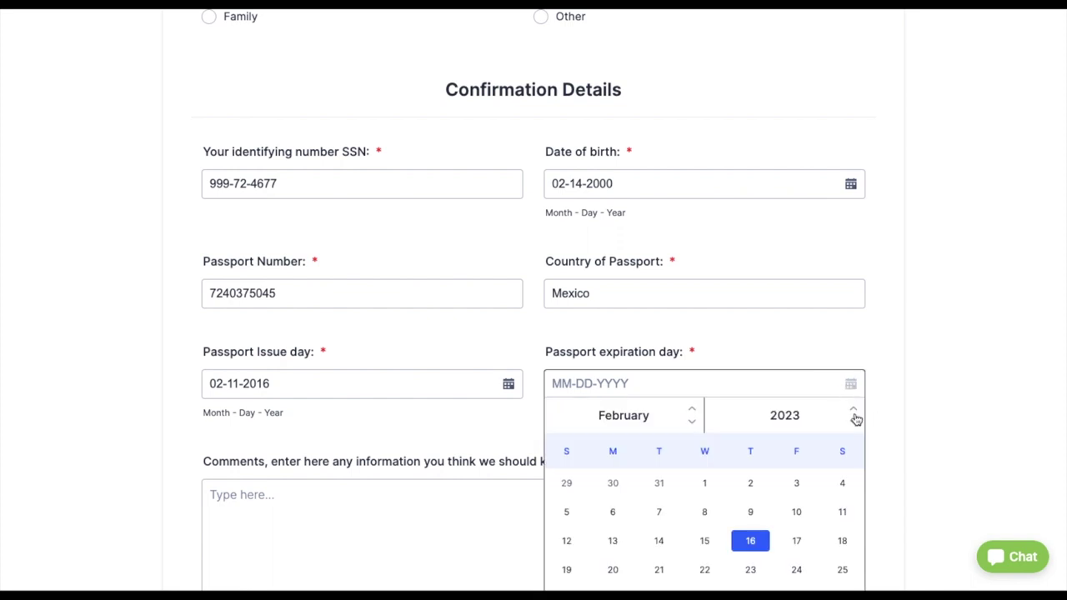
click(854, 412)
click(854, 413)
click(854, 413)
click(715, 534)
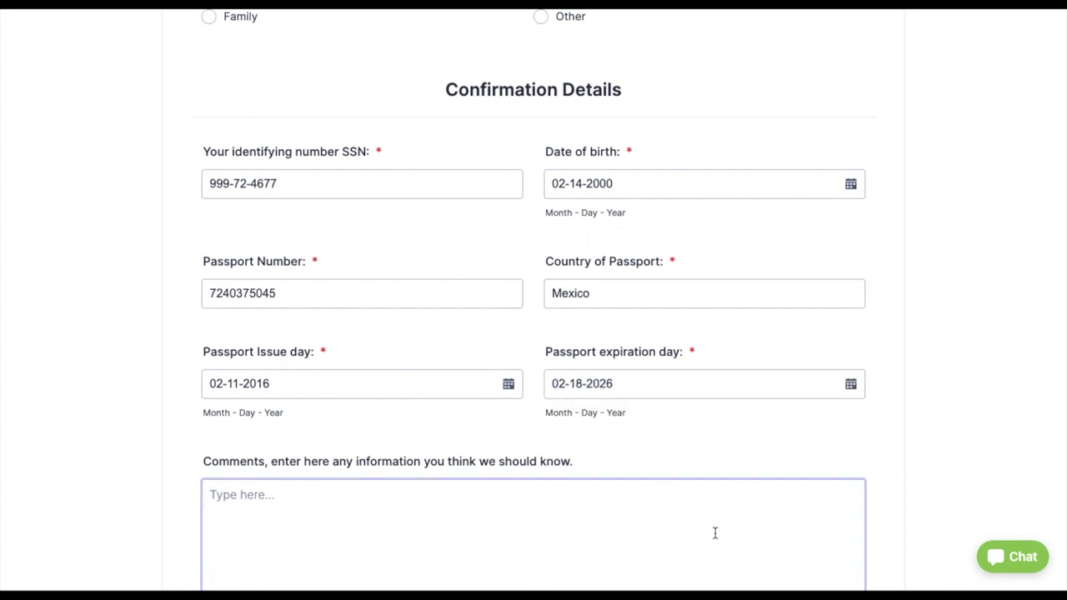
- Write a Comments note saying they didn't know how to amend their taxes before
scroll(608, 417, down, 3)
click(422, 286)
text(I)
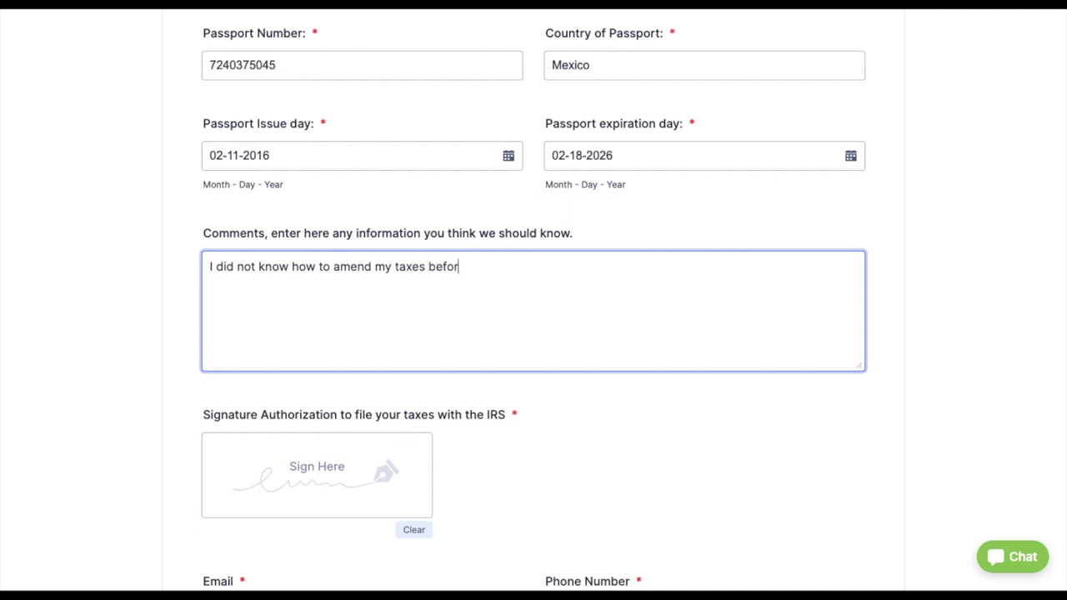
scroll(495, 369, up, 1)
text(e.)
scroll(496, 370, up, 15)
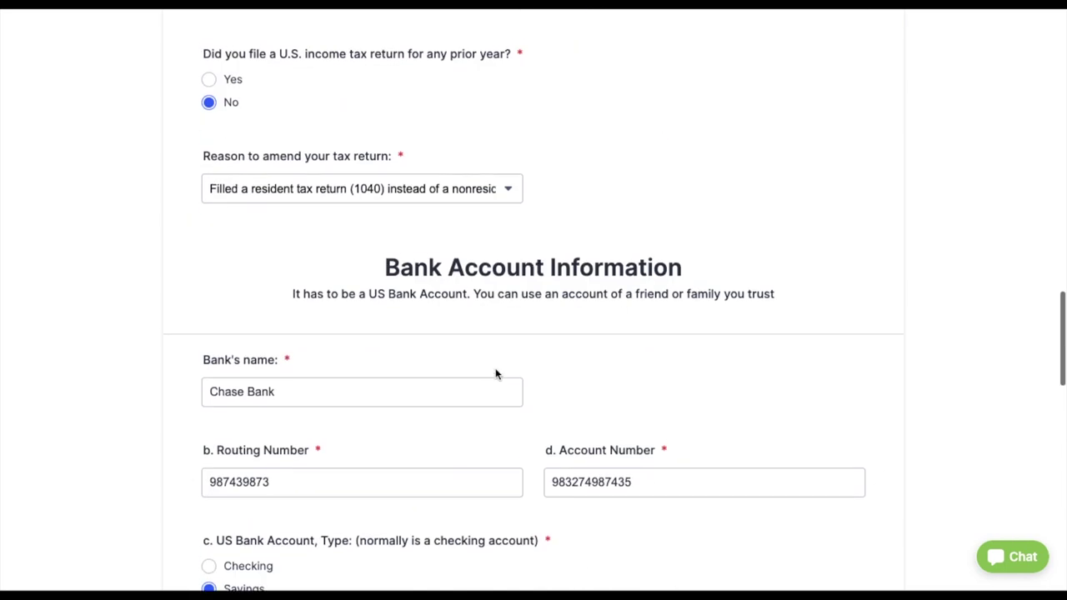
scroll(495, 374, up, 4)
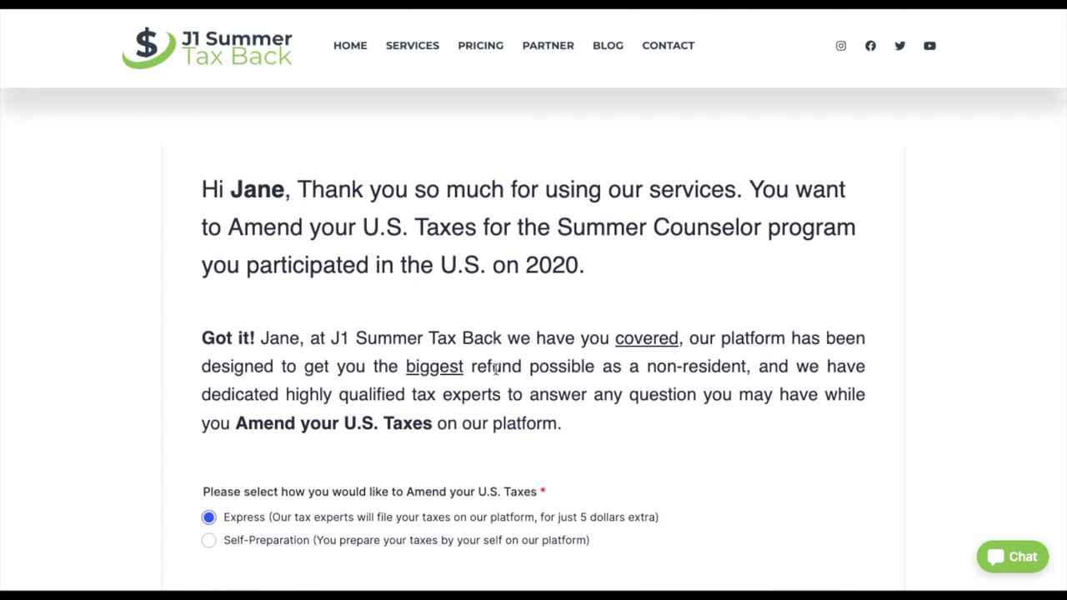
scroll(495, 331, down, 20)
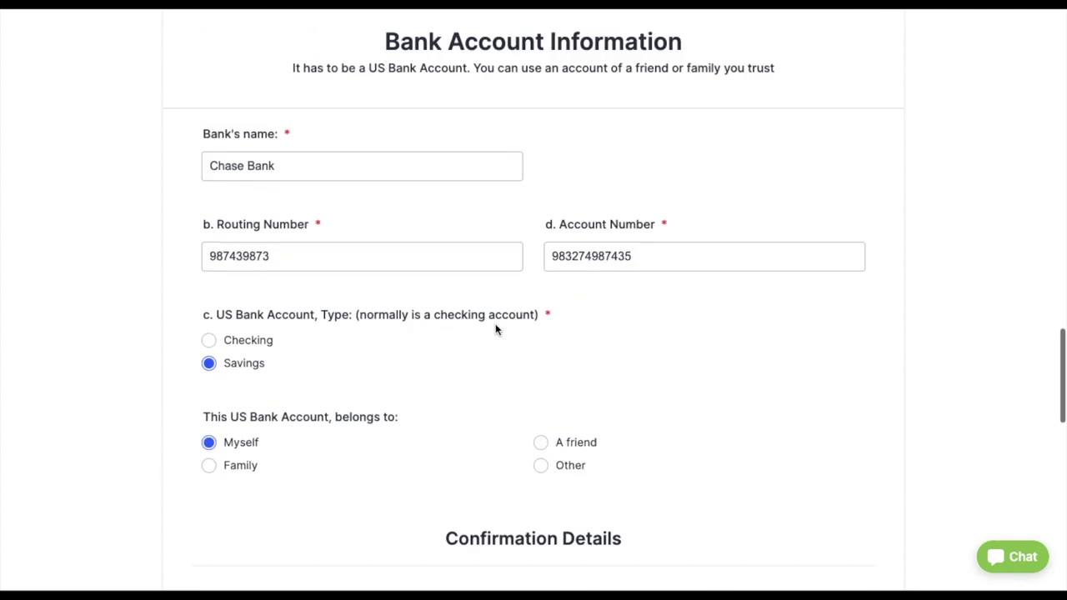
click(495, 317)
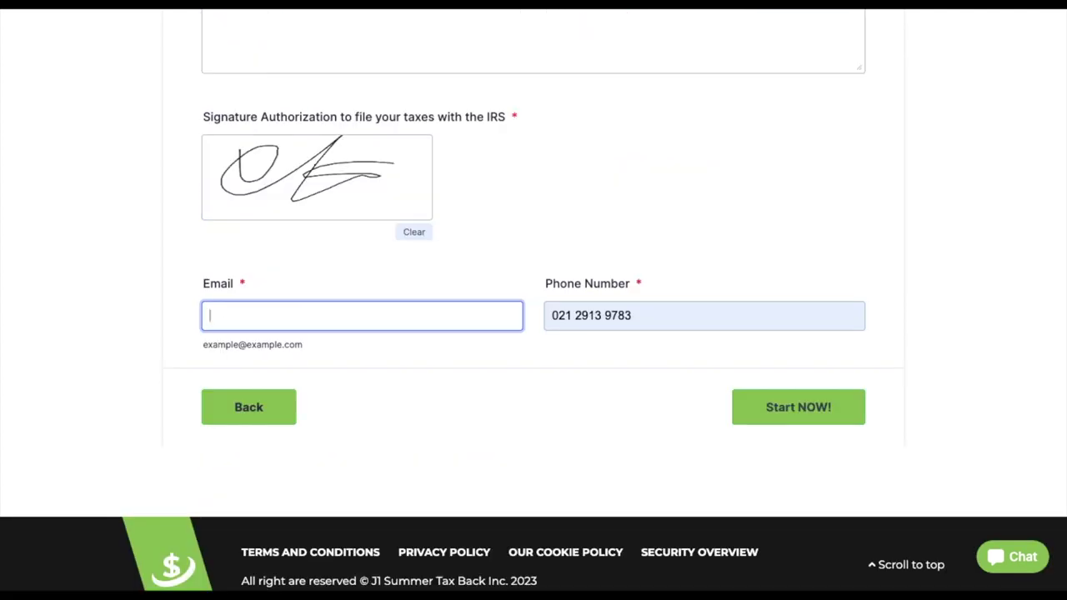
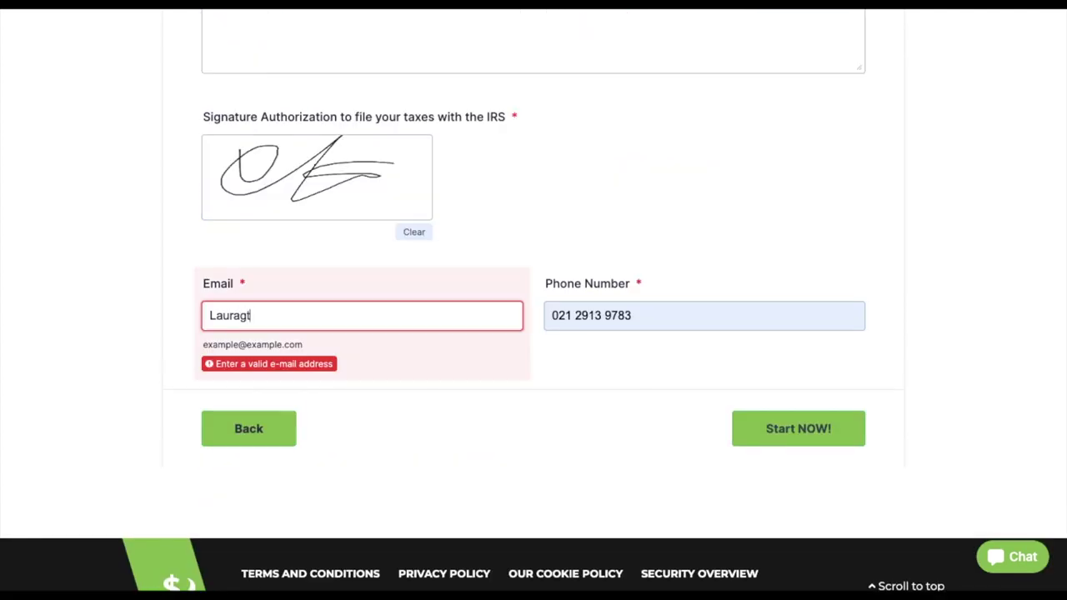
- Enter the contact's e-mail address with a lowercase first letter so the field error clears
click(281, 315)
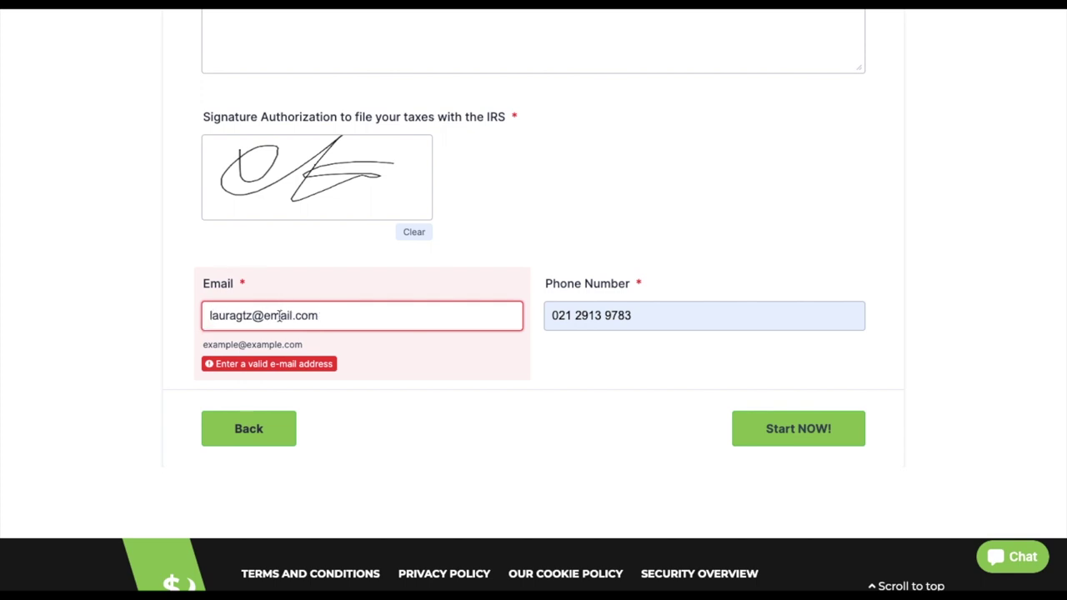
key(shift+Home)
click(281, 315)
click(774, 432)
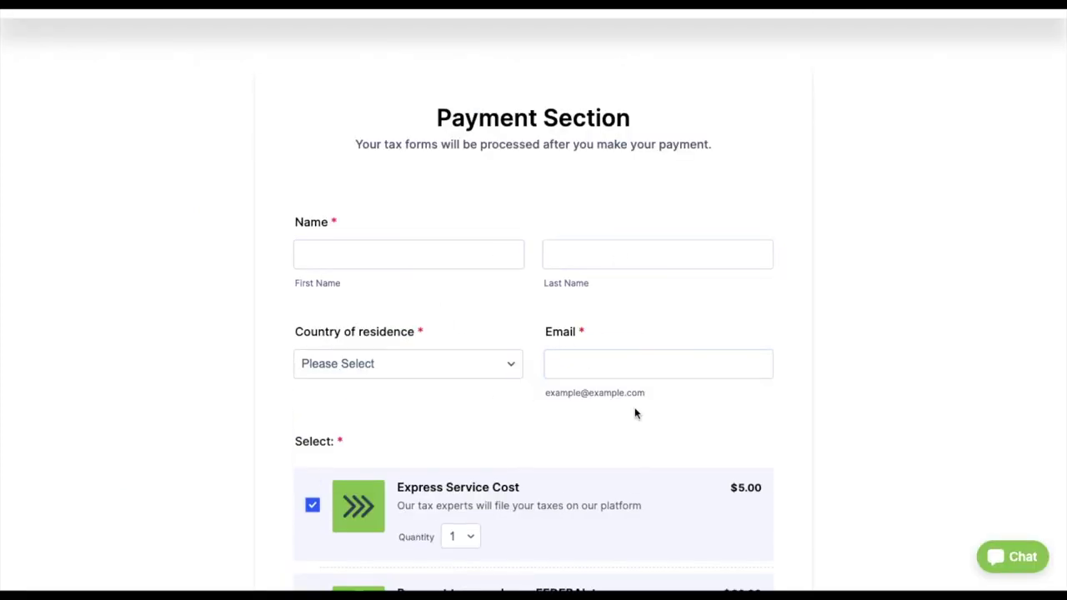
- Add federal mailing ($25), state amendment ($60) and state mailing ($25), totalling $175.00
scroll(635, 414, down, 4)
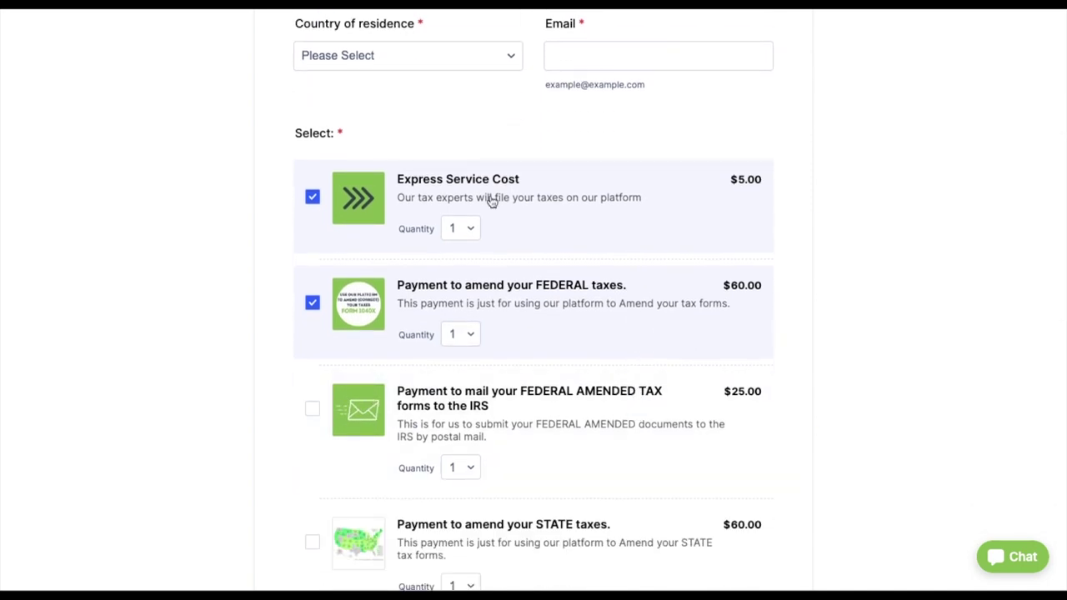
scroll(619, 377, down, 2)
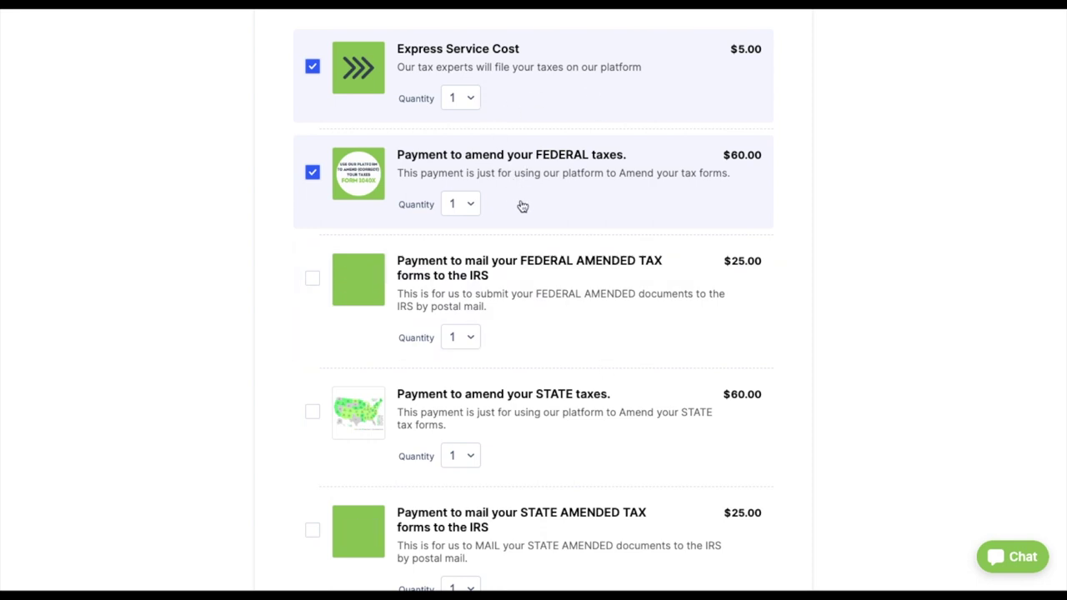
scroll(562, 307, down, 3)
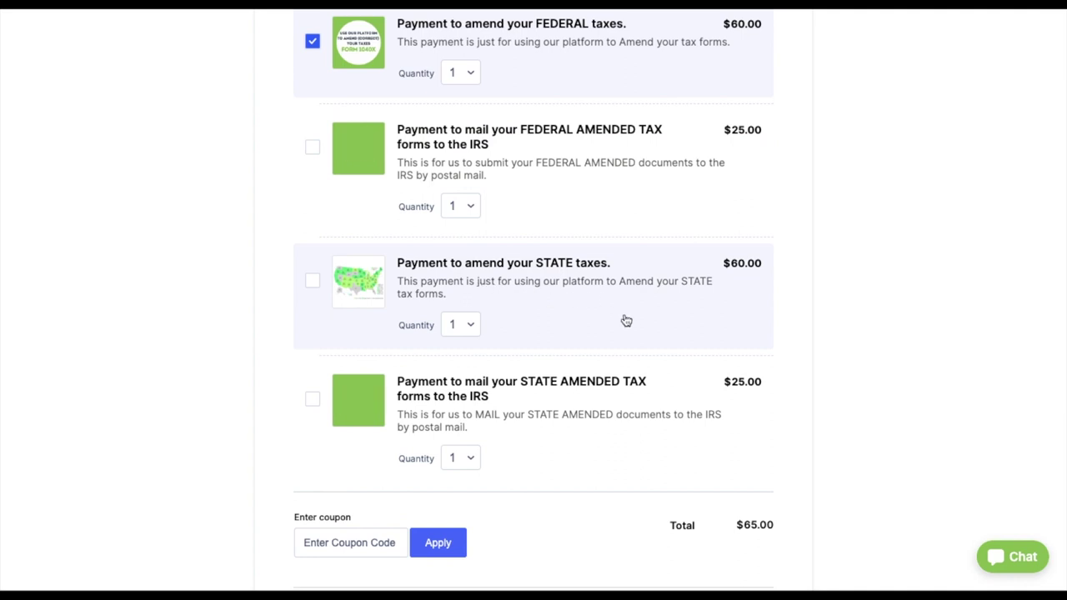
click(314, 153)
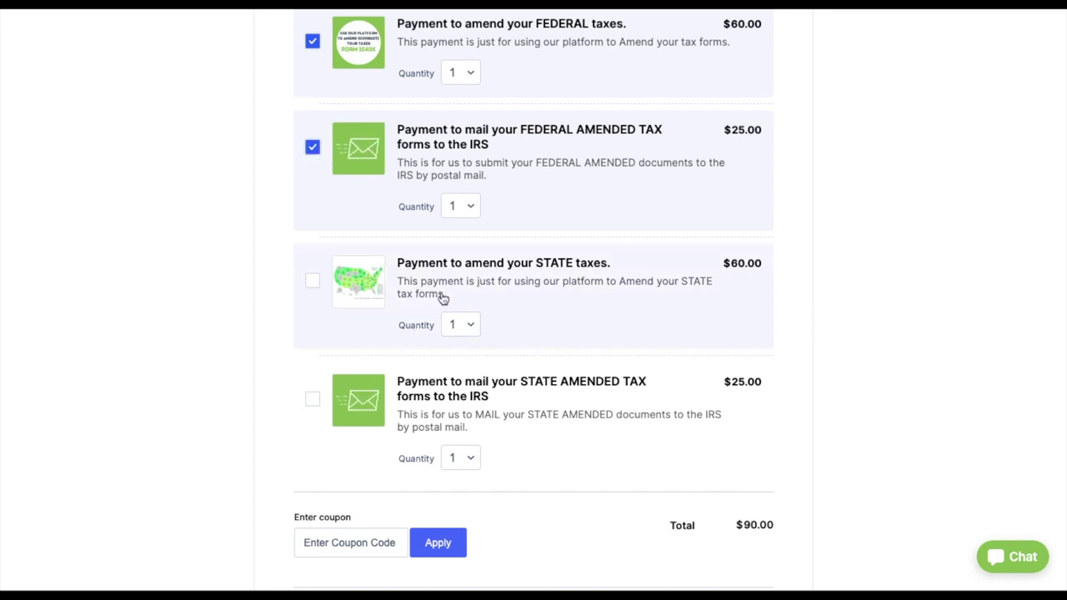
click(312, 281)
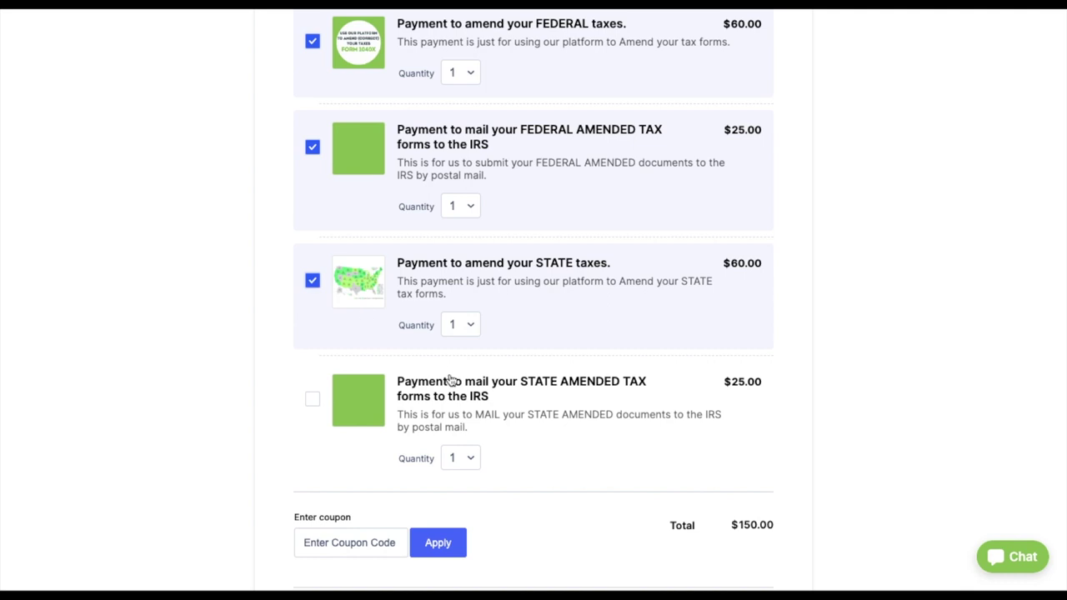
scroll(476, 417, down, 1)
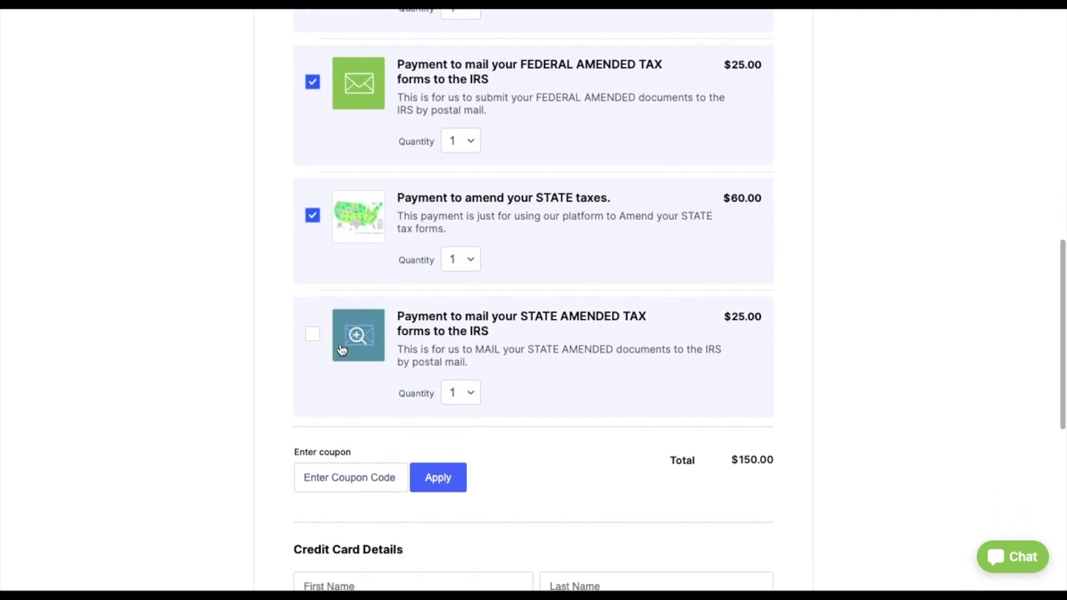
scroll(345, 317, up, 2)
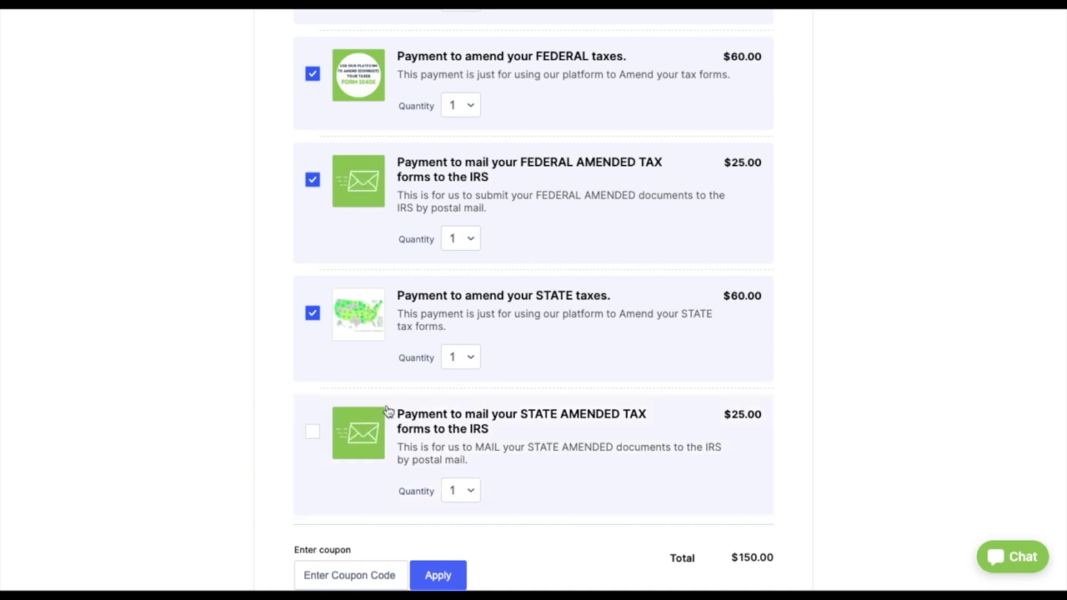
click(313, 434)
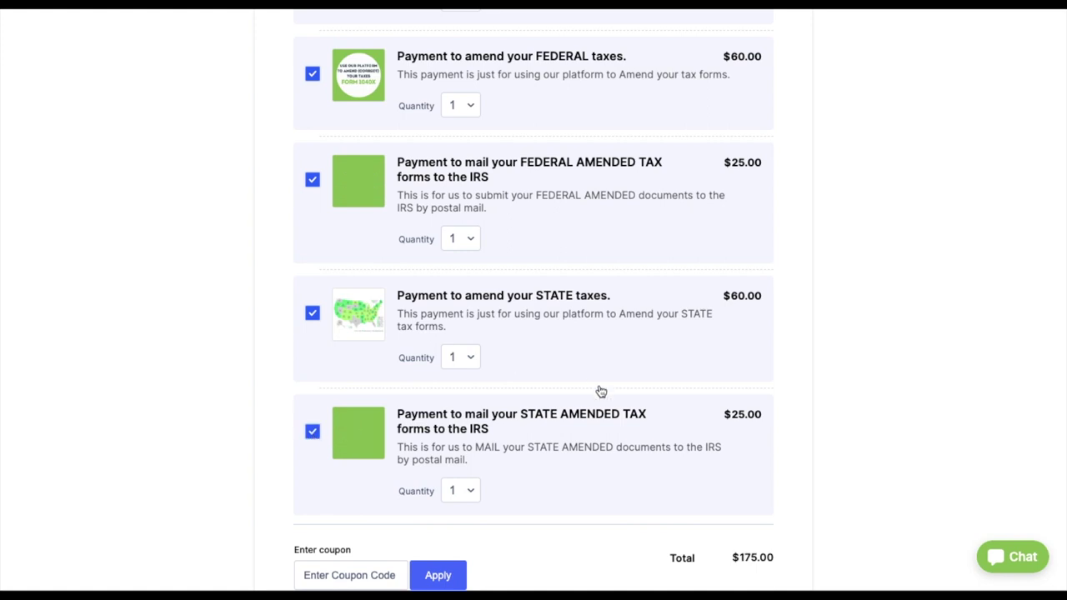
scroll(592, 380, down, 2)
- Apply coupon code CAMPGIRL, lowering the order total to $165.00
click(348, 407)
text(CAMPGIRL)
click(441, 413)
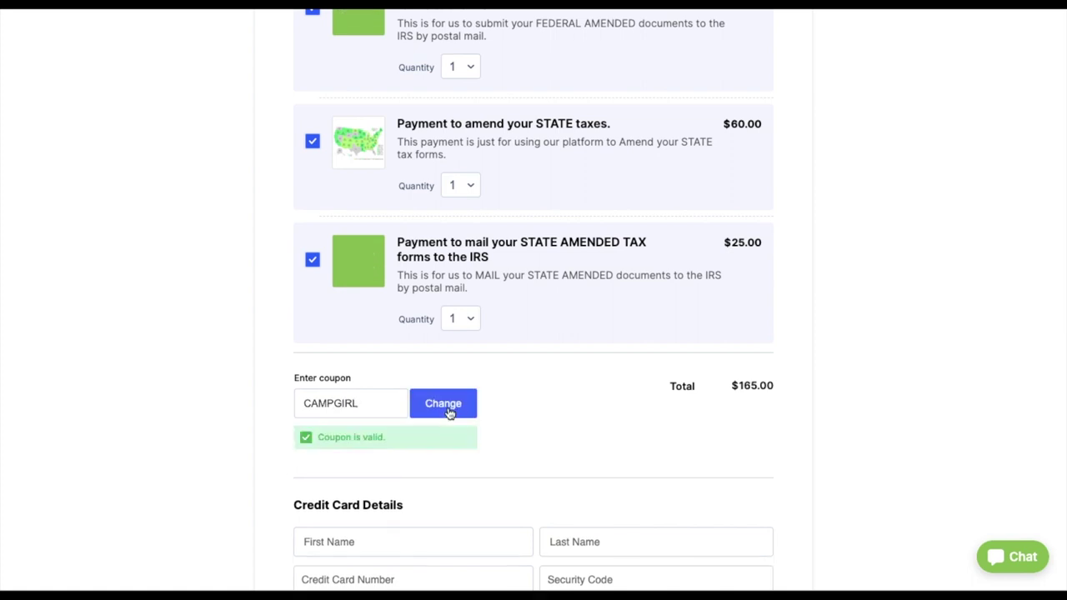
scroll(548, 447, down, 3)
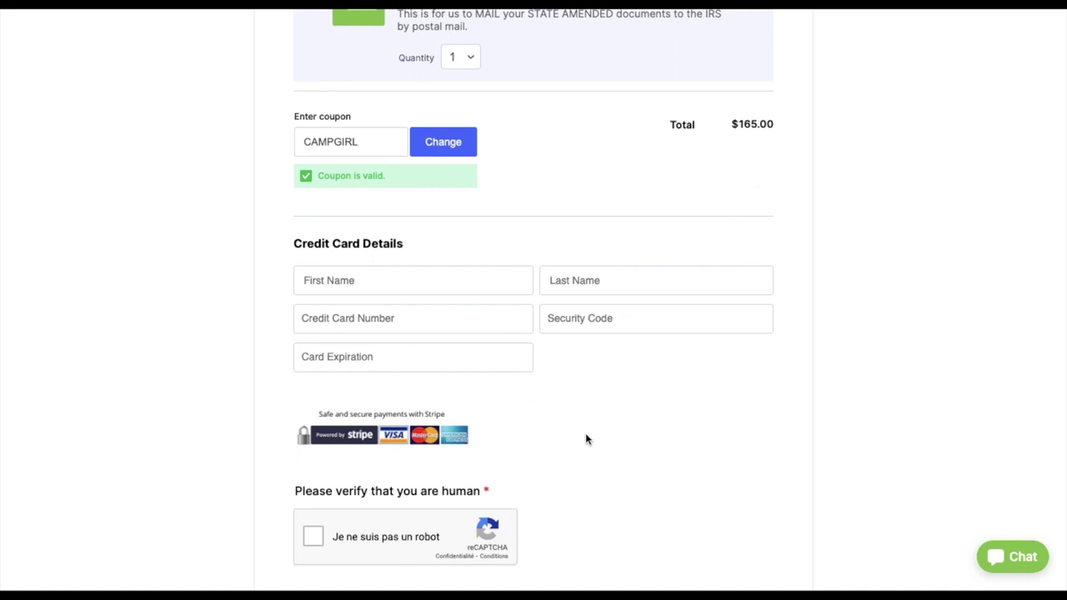
scroll(458, 374, down, 2)
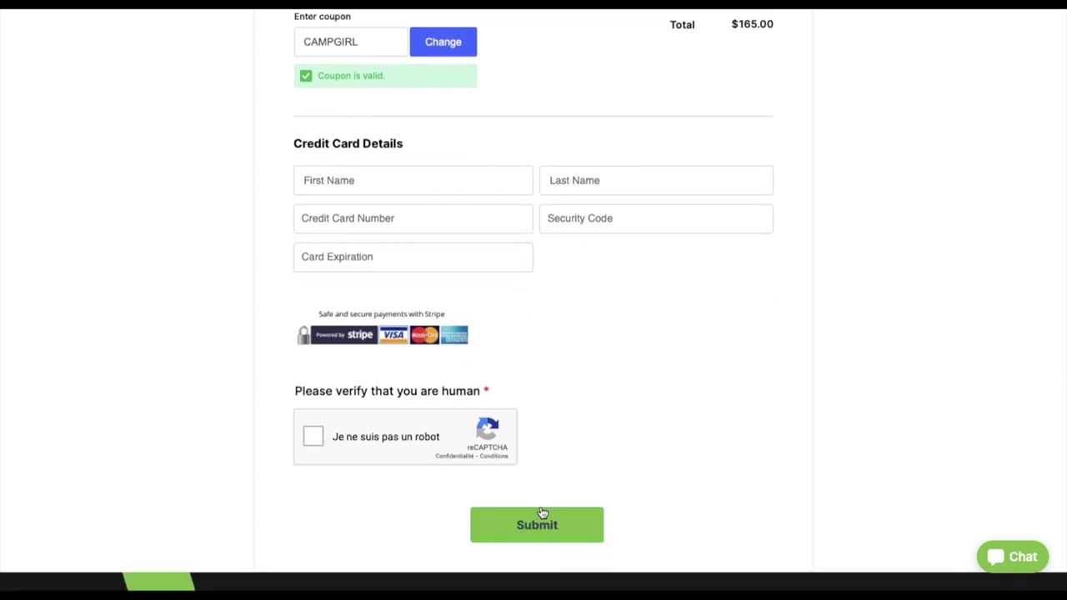